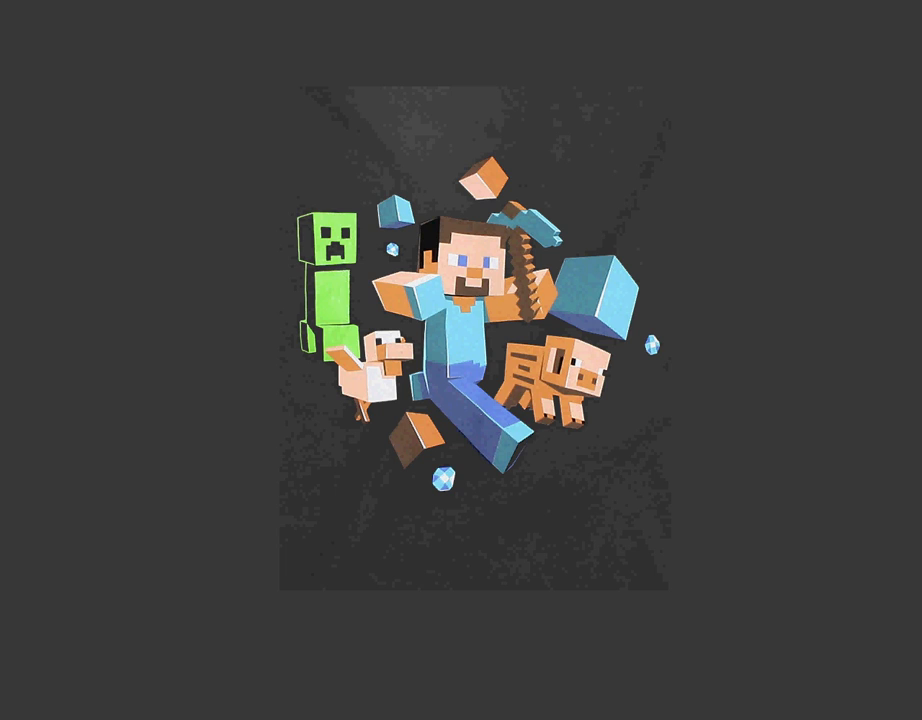
Step: Scroll the Mo'Creatures forum thread to 'Download the Mod' and open the v3.6.0.zip link in a new tab
mouse_move(30, 716)
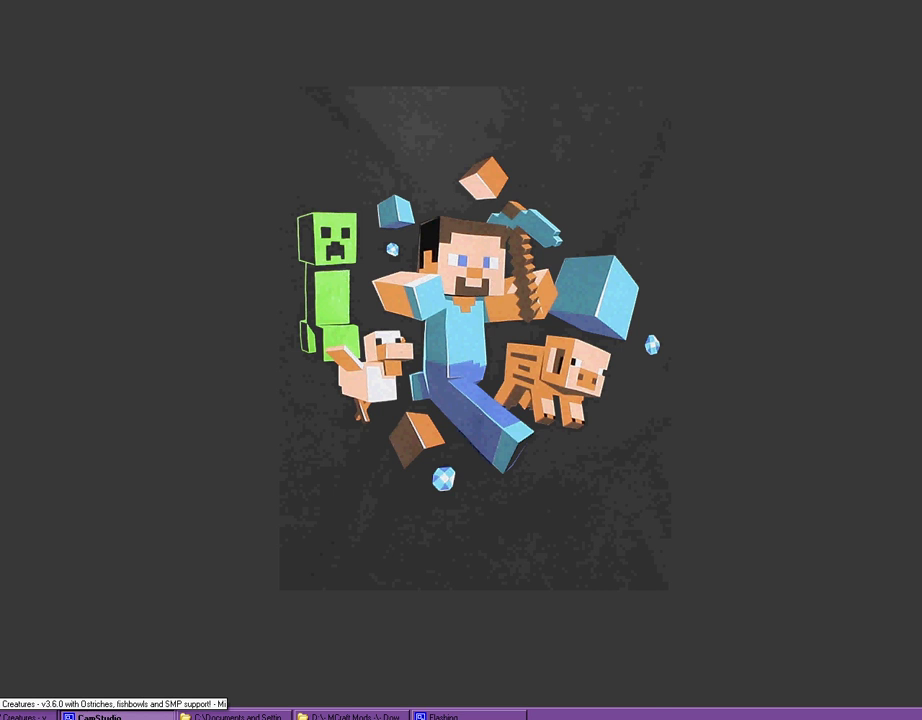
click(25, 716)
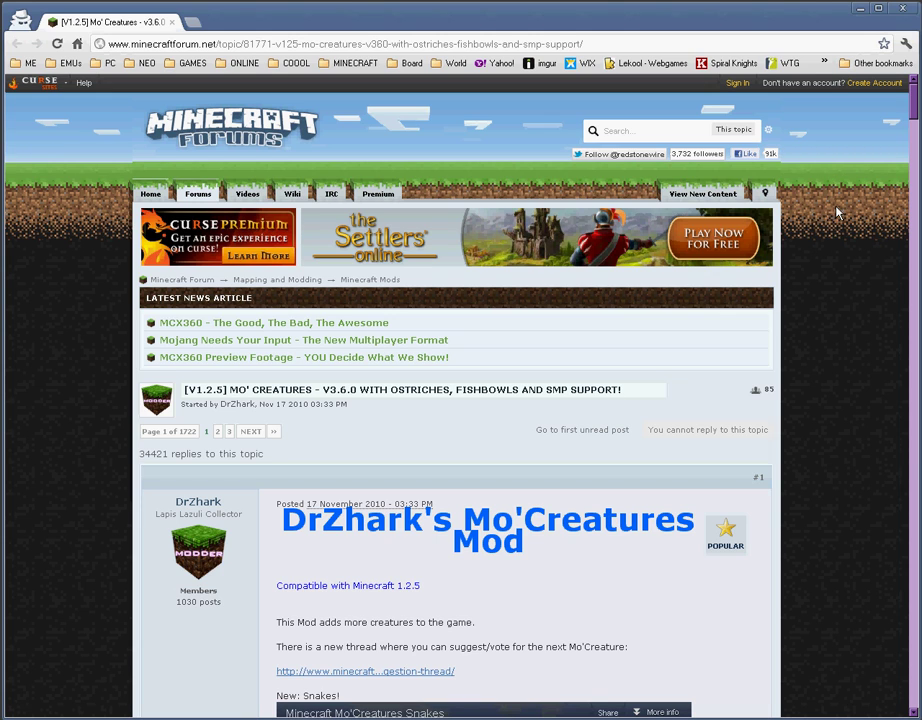
scroll(879, 210, down, 15)
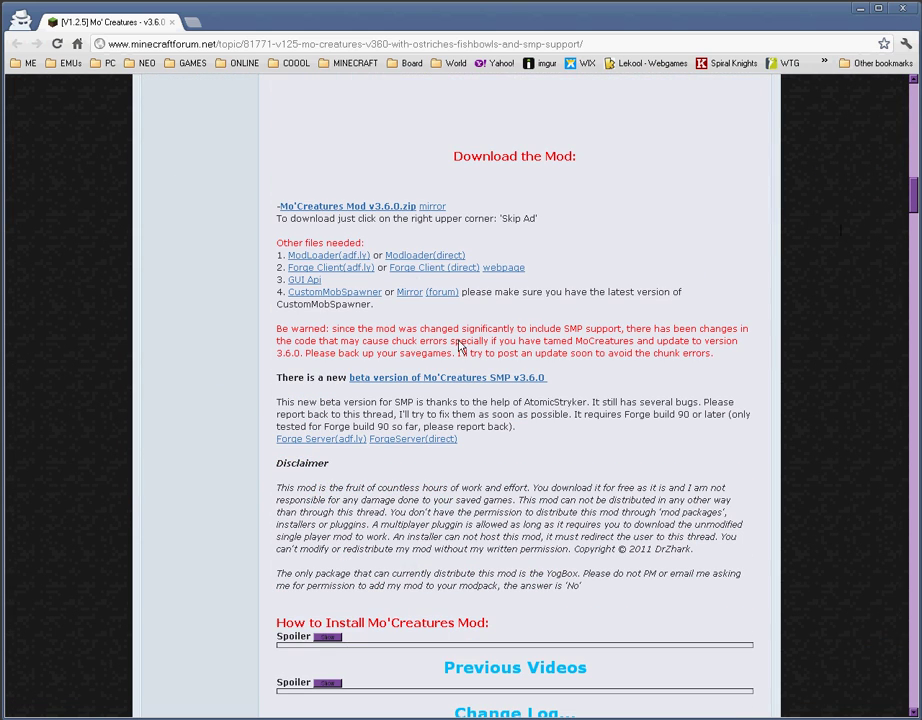
drag(455, 157, 601, 179)
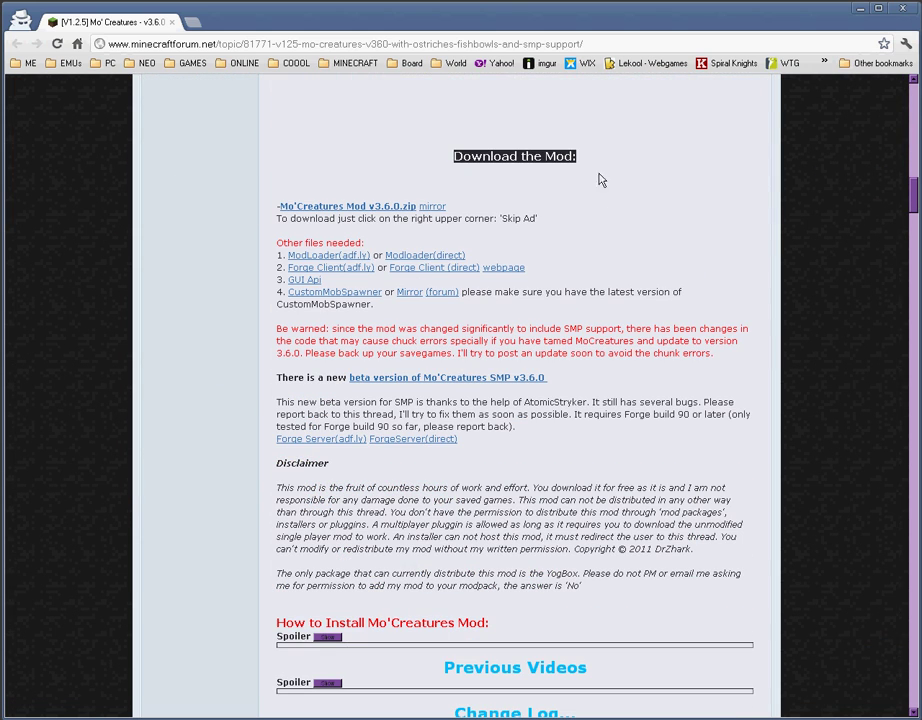
click(601, 179)
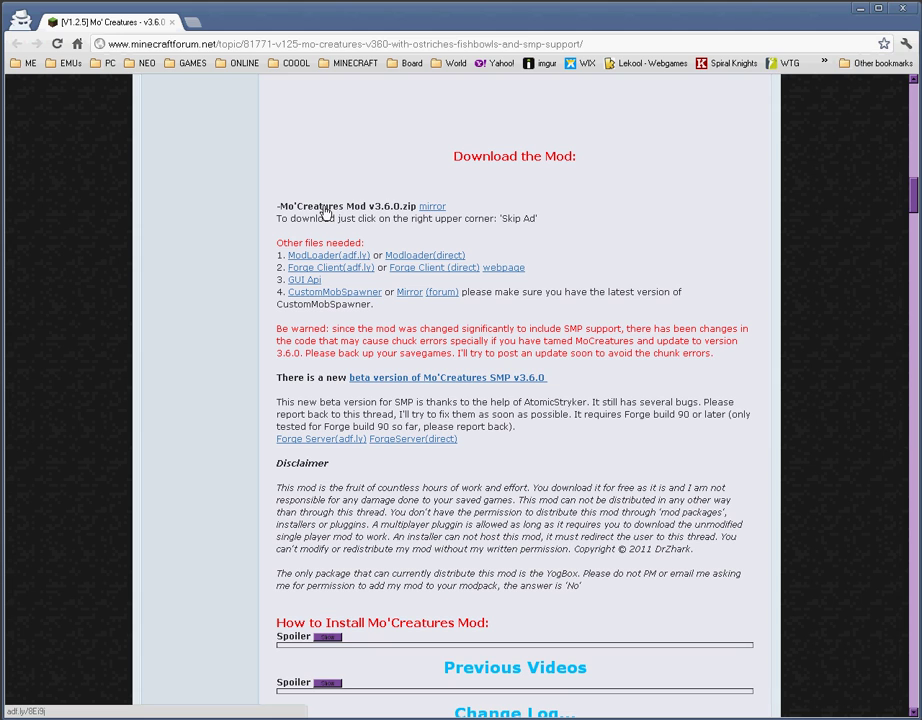
middle_click(300, 209)
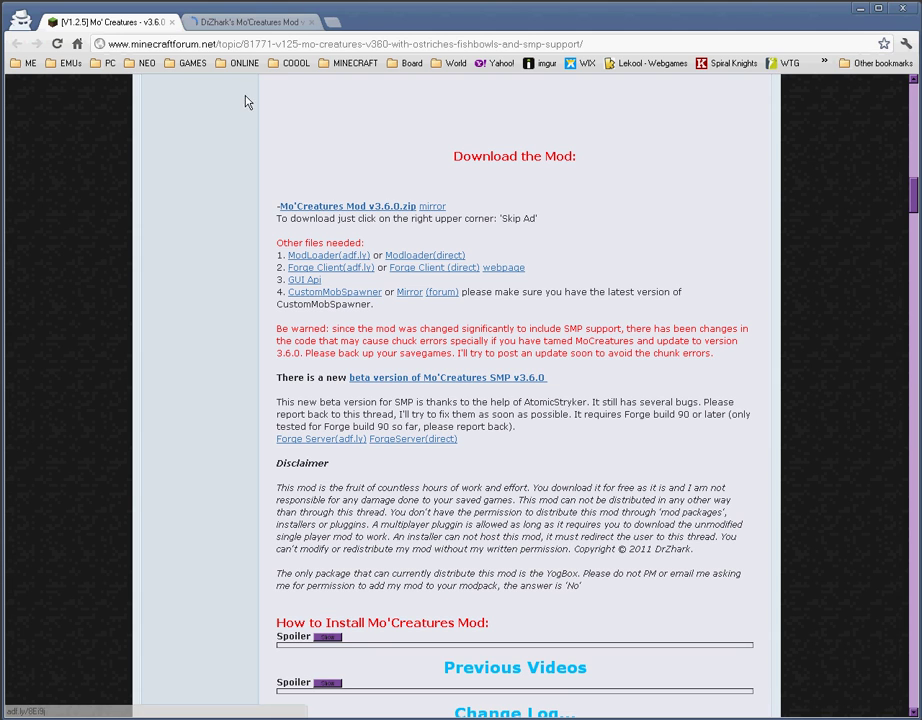
Step: Skip the ad to reach the MediaFire Mo'Creatures v3.6.0.zip page, then close that tab
click(241, 22)
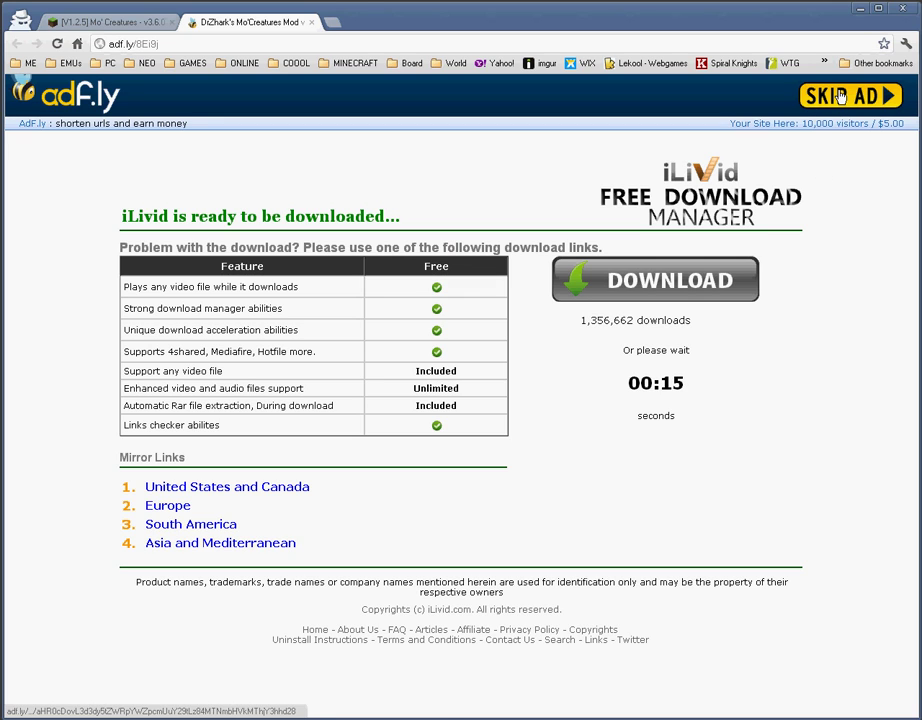
click(840, 96)
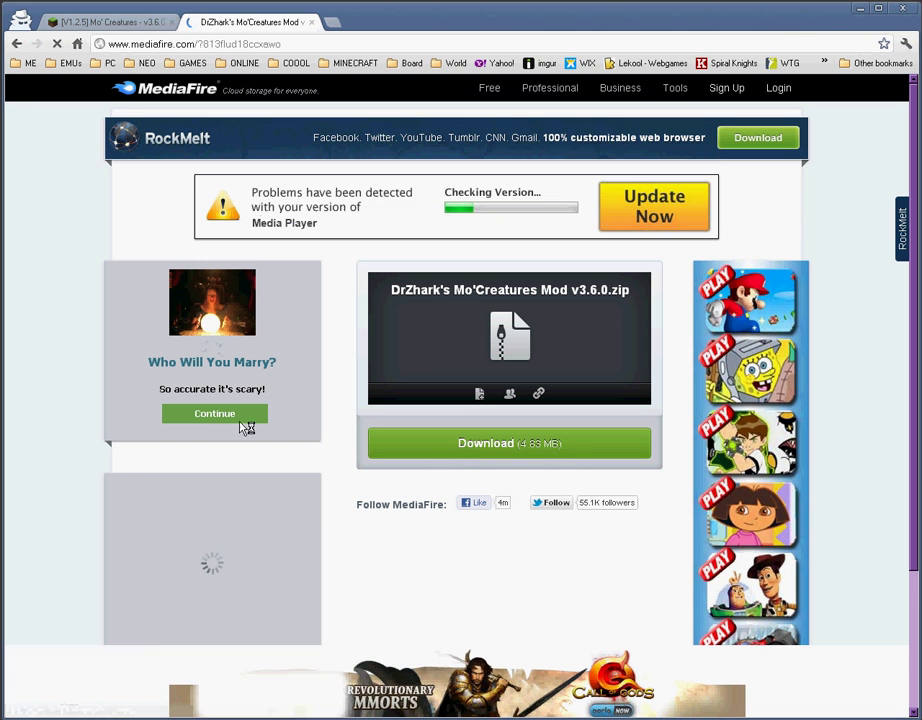
click(311, 21)
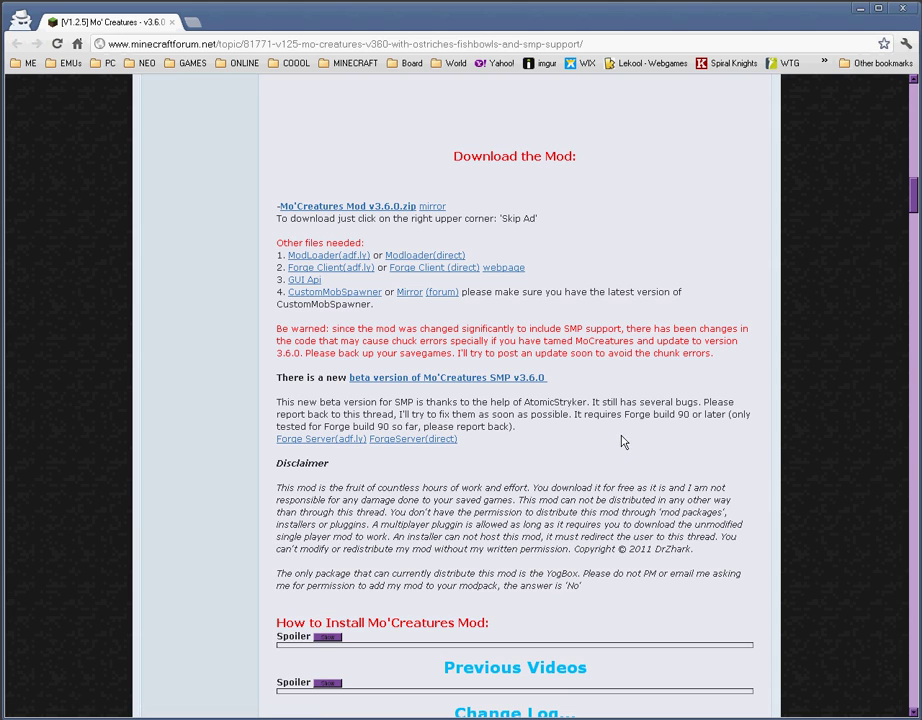
Step: Minimize the Minecraft Forum browser window to reveal the desktop
click(857, 13)
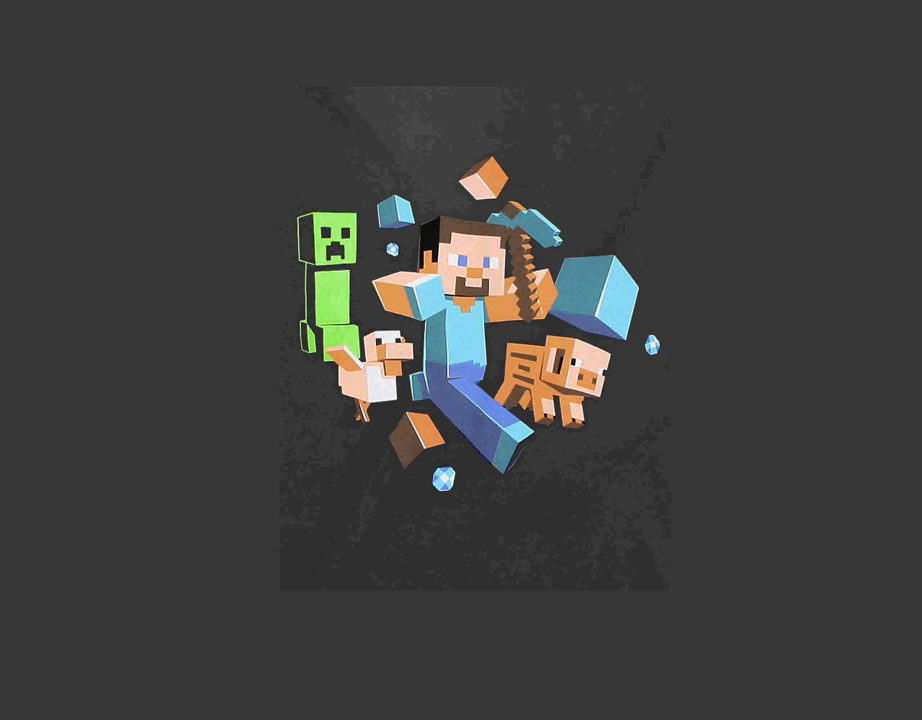
Step: Bring up the .minecraft and downloaded-mods Explorer windows side by side, with the five mod zips visible
click(232, 712)
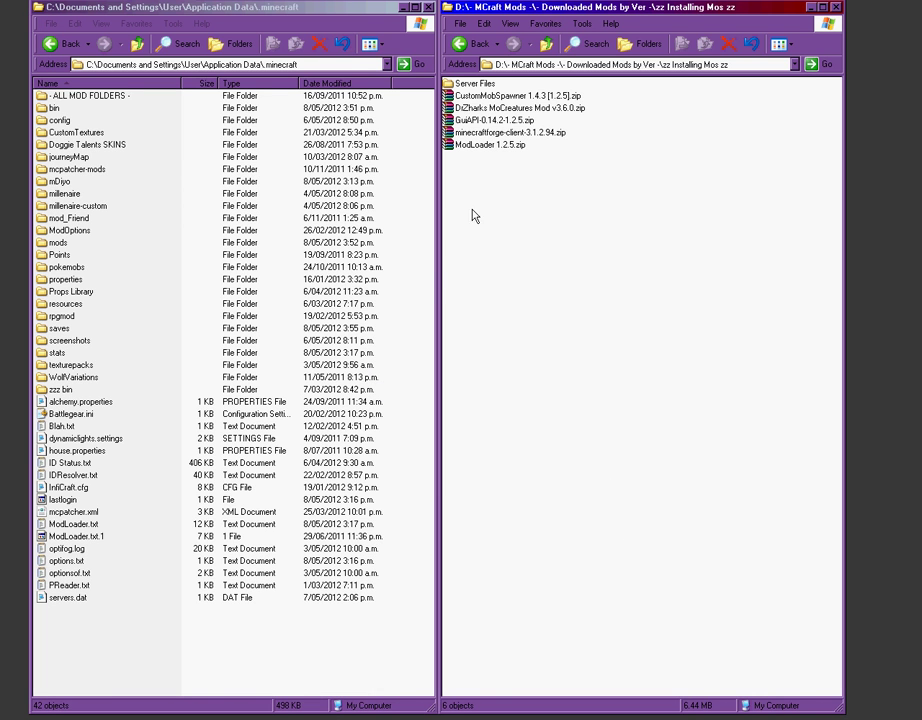
drag(473, 175, 499, 208)
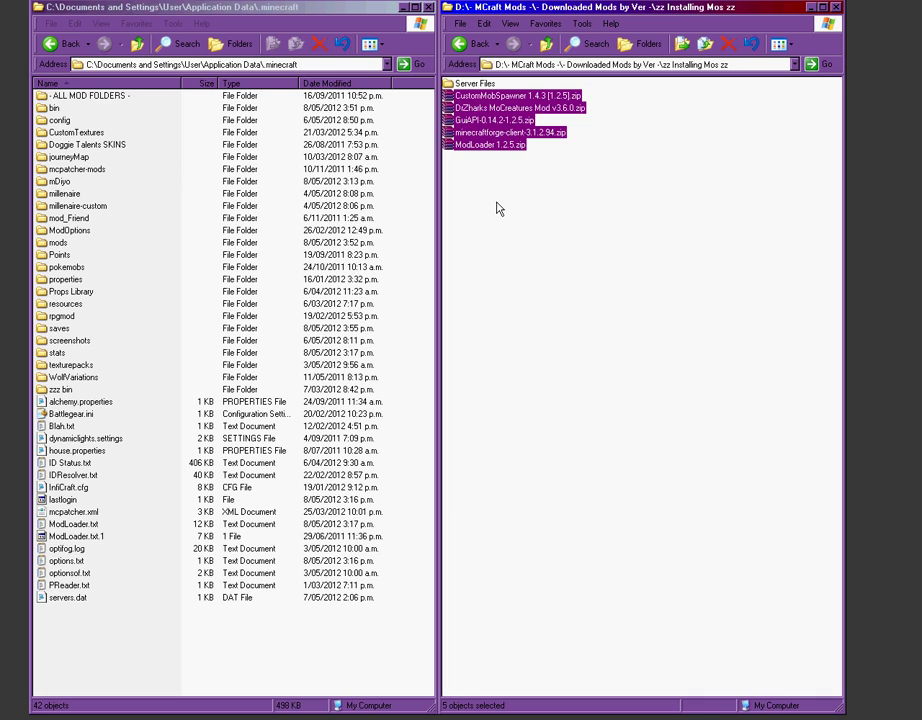
click(499, 204)
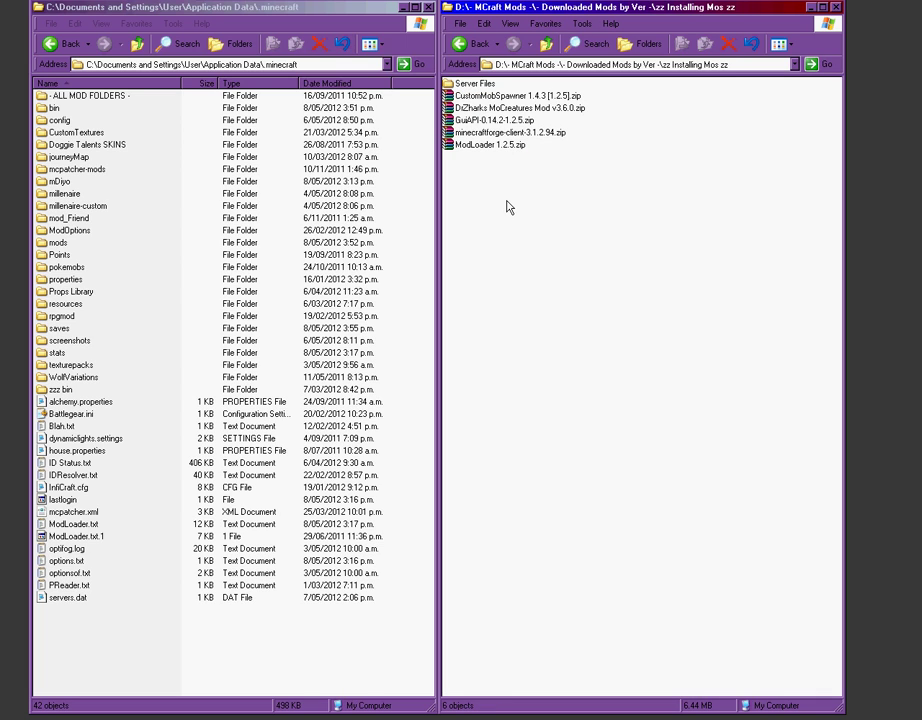
Step: Open .minecraft\bin\minecraft.jar in WinRAR and delete its META-INF folder
double_click(55, 108)
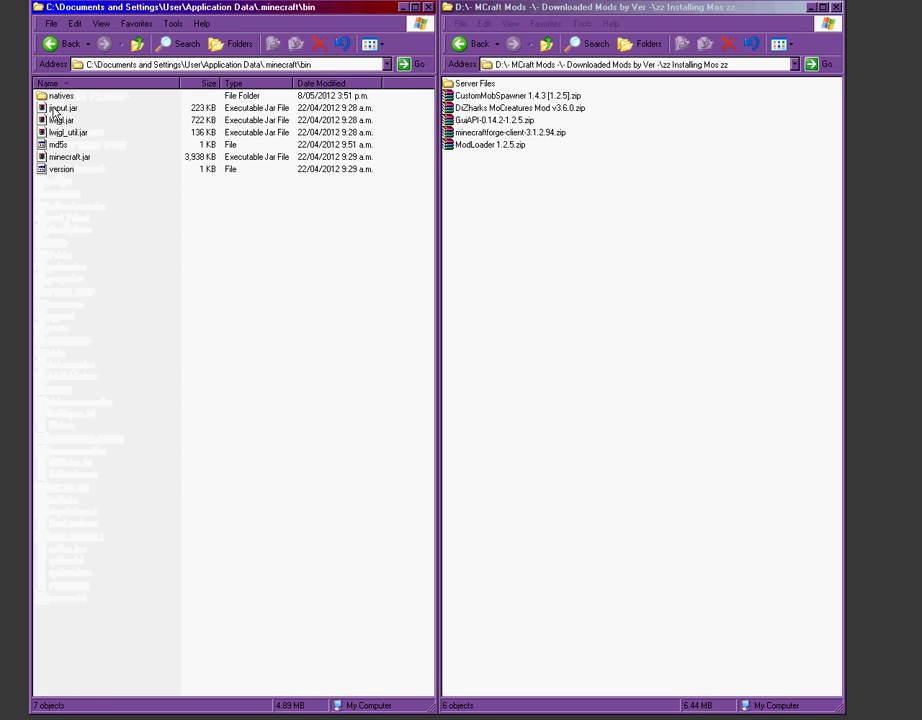
double_click(72, 157)
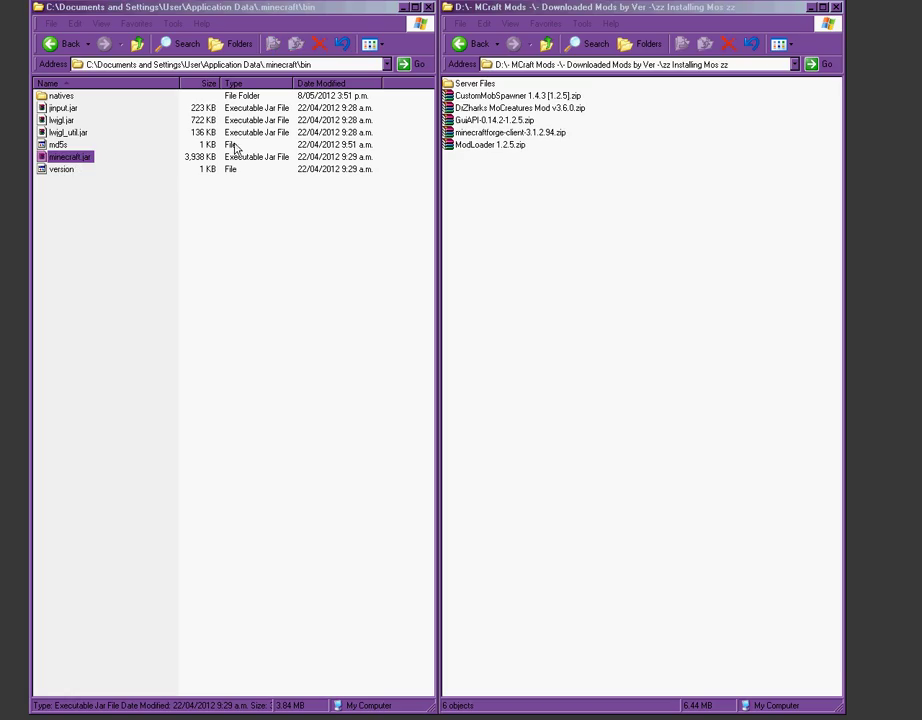
drag(670, 10, 152, 37)
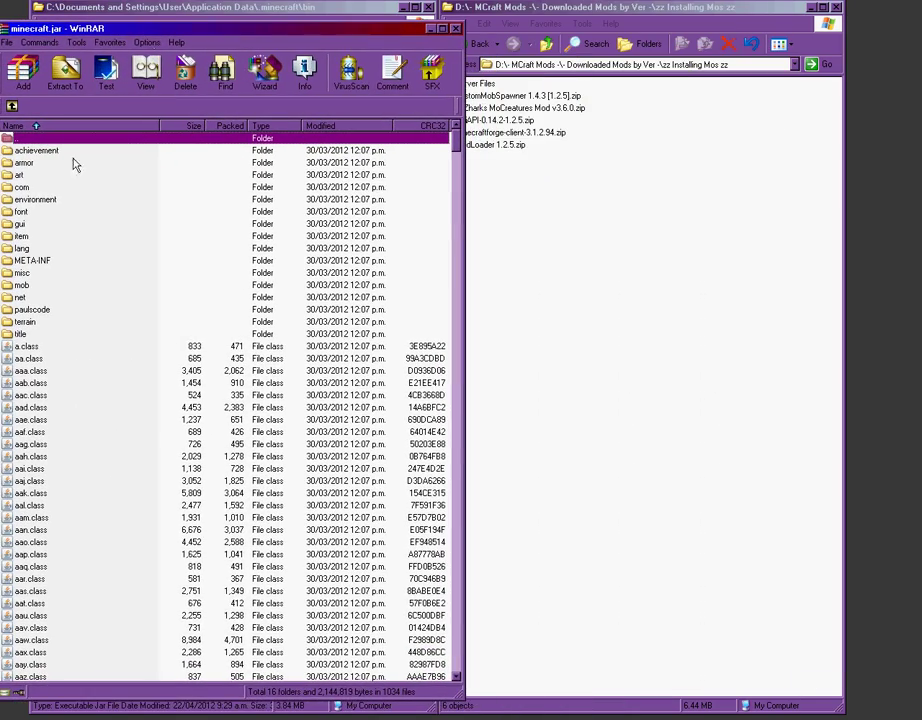
click(25, 262)
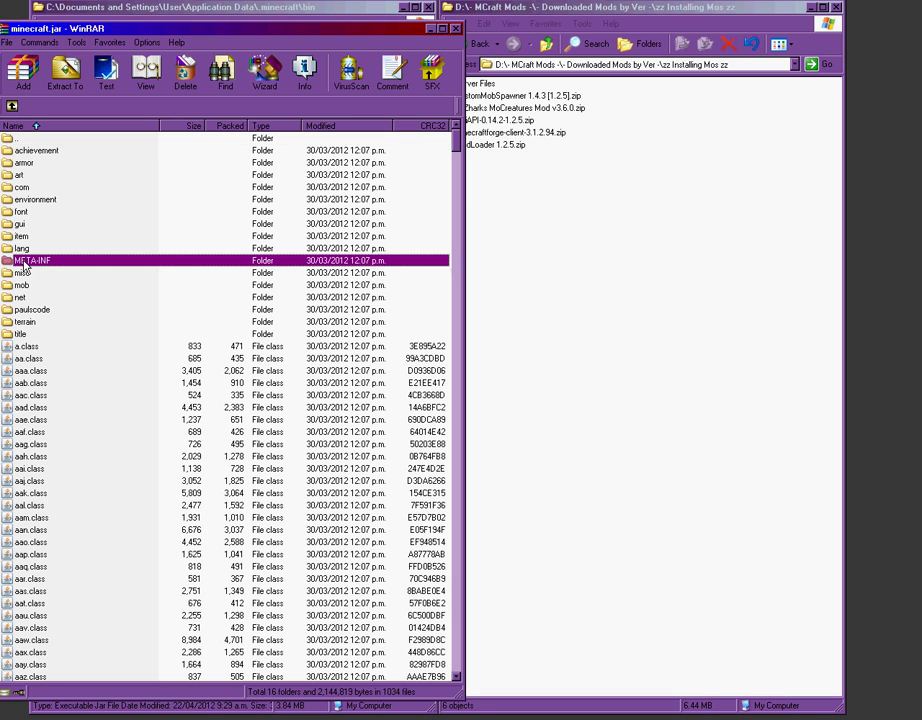
right_click(32, 262)
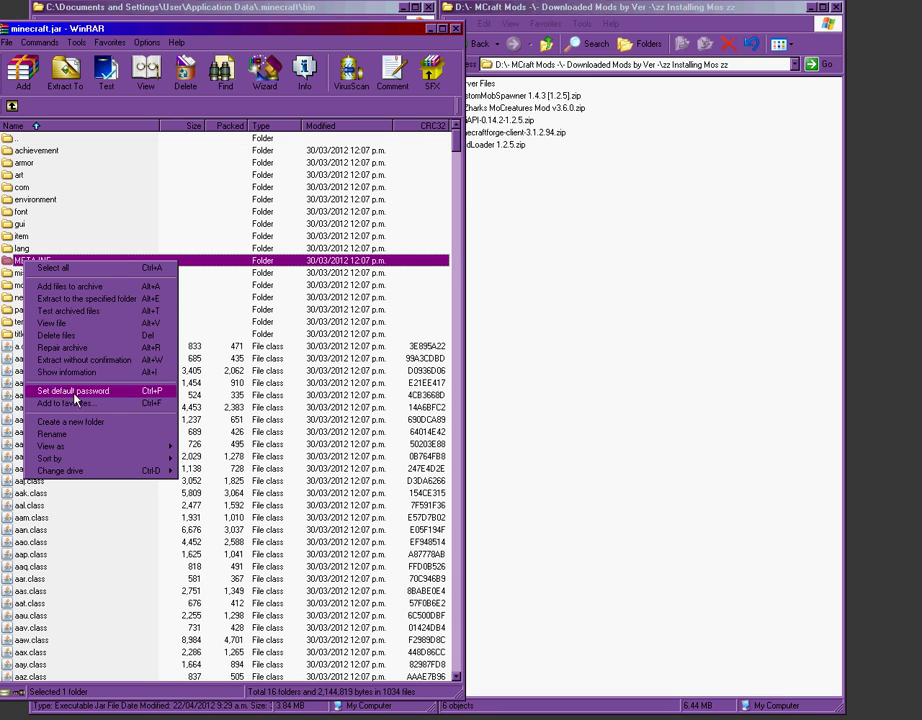
click(77, 336)
click(460, 378)
click(555, 392)
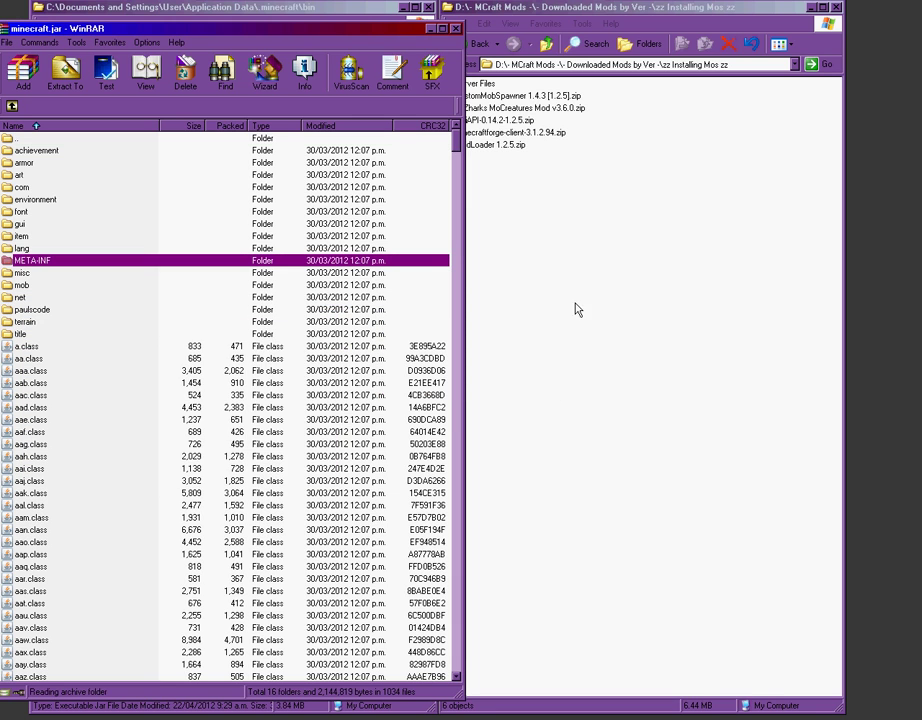
Step: Add all ModLoader 1.2.5 files into minecraft.jar, then open minecraftforge-client-3.1.2.94.zip
double_click(489, 145)
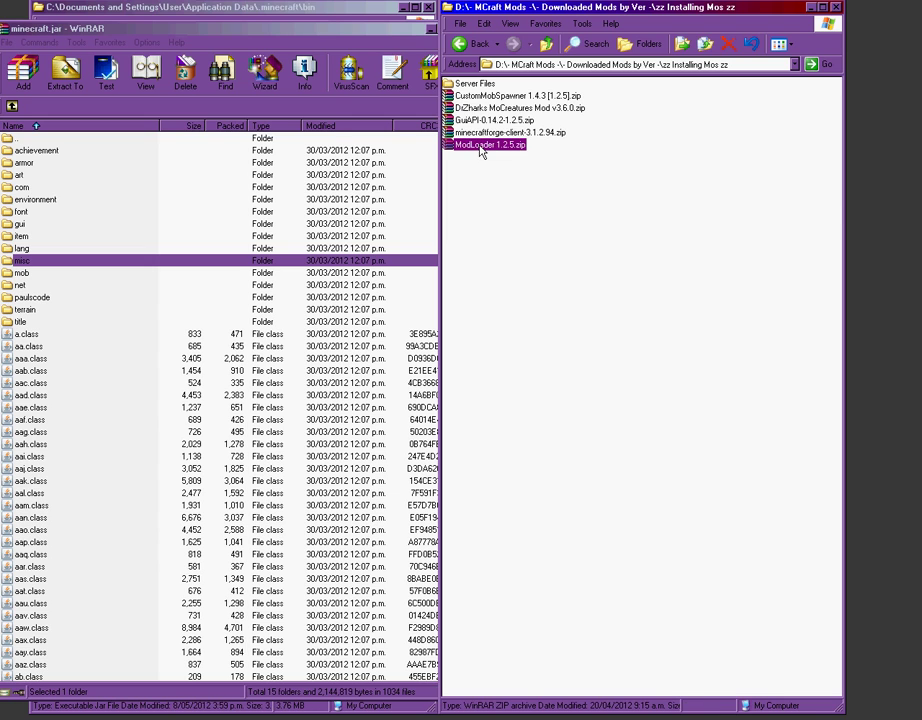
drag(216, 113, 771, 11)
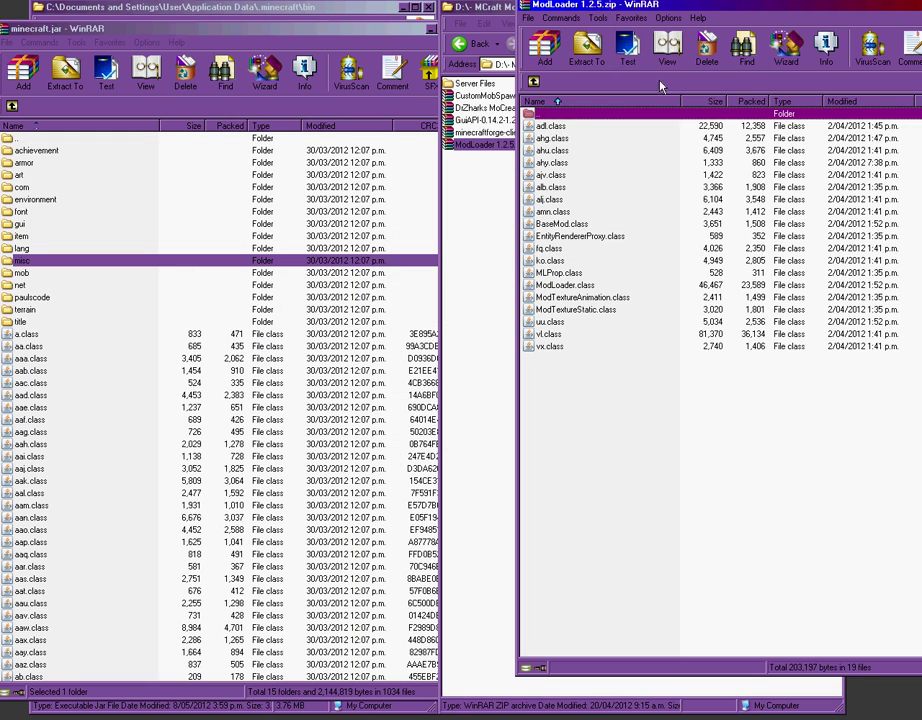
click(548, 127)
key(ctrl+a)
drag(540, 333, 189, 518)
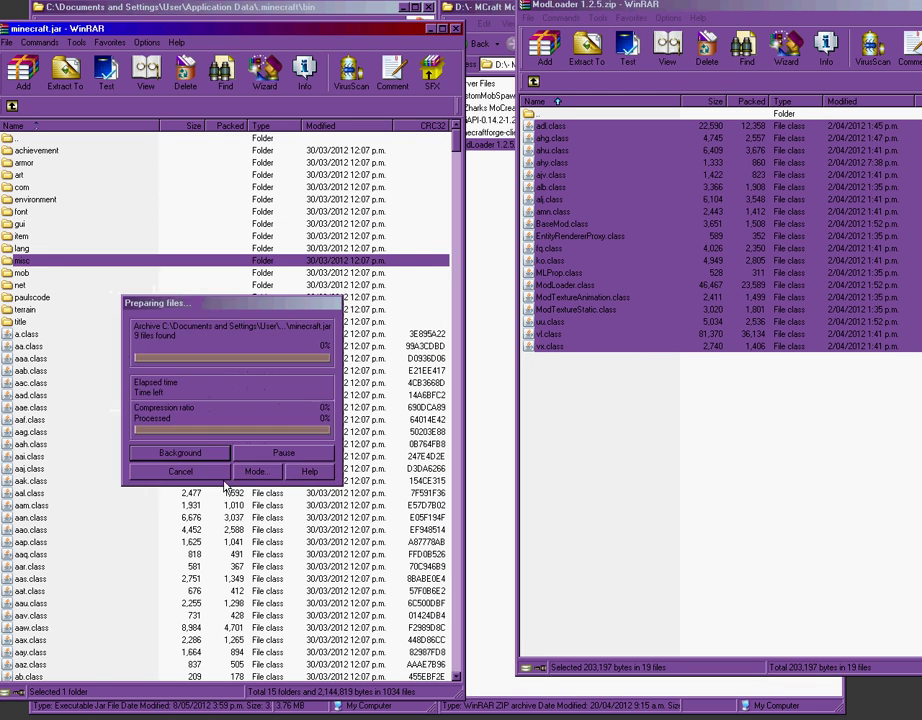
click(621, 547)
key(alt+F4)
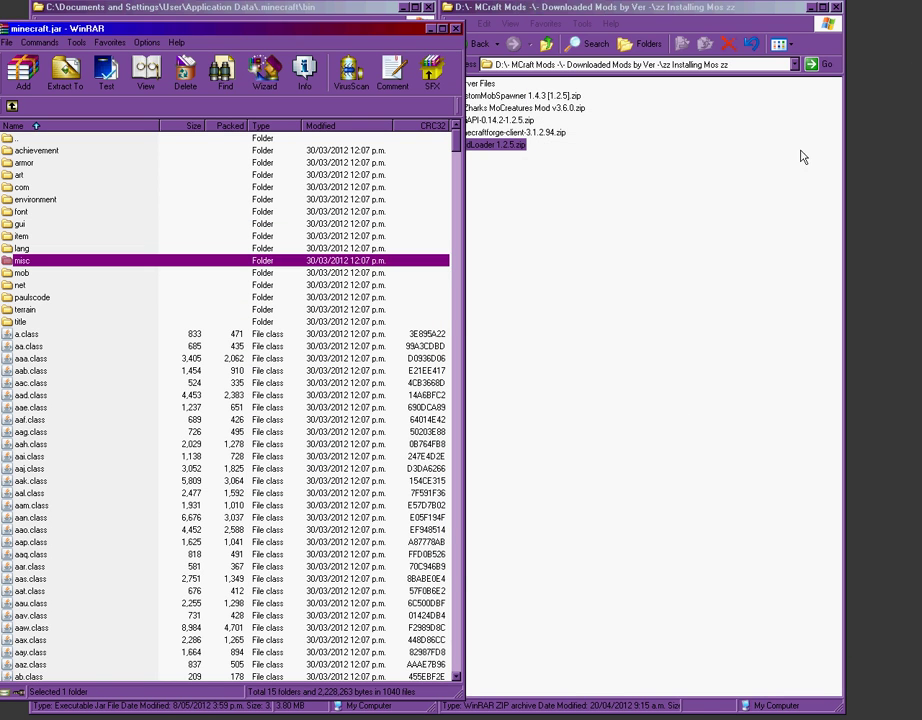
click(801, 154)
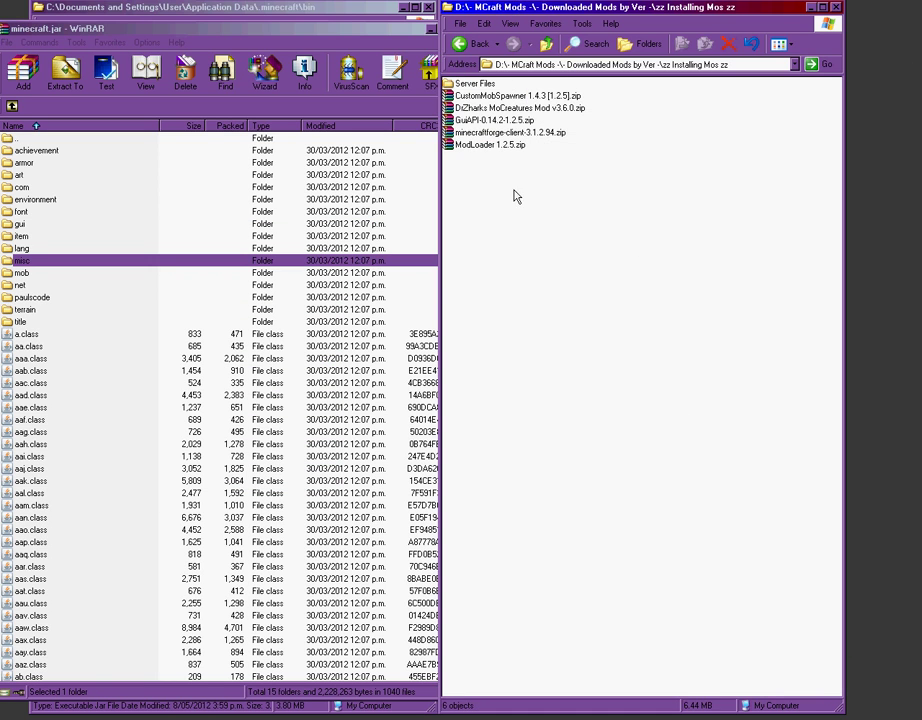
double_click(492, 133)
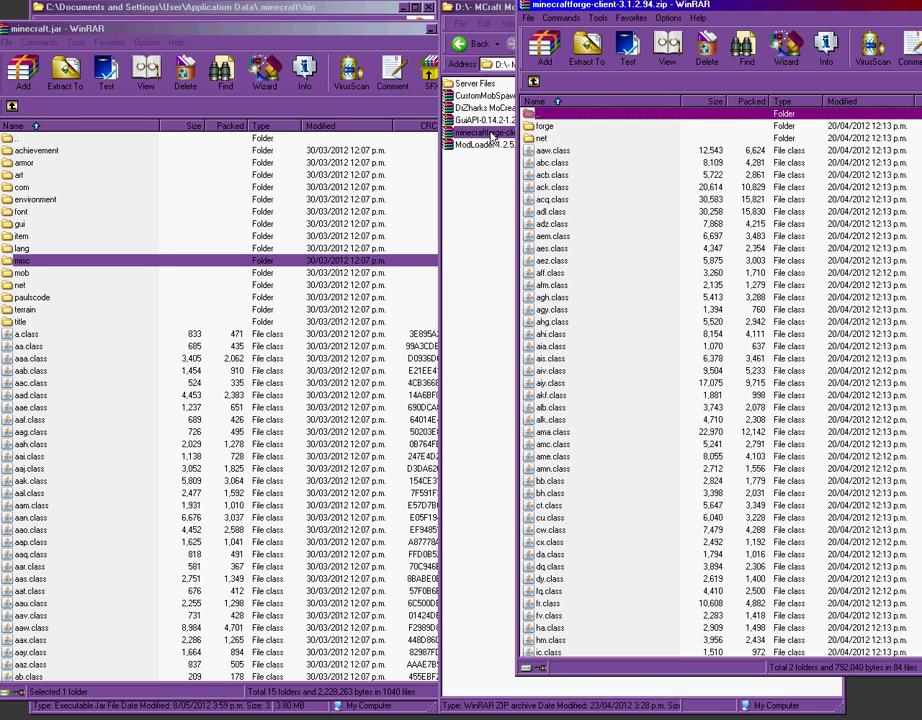
Step: Merge all minecraftforge-client-3.1.2.94 files into minecraft.jar, adding the forge folder, and close that archive
scroll(613, 325, down, 14)
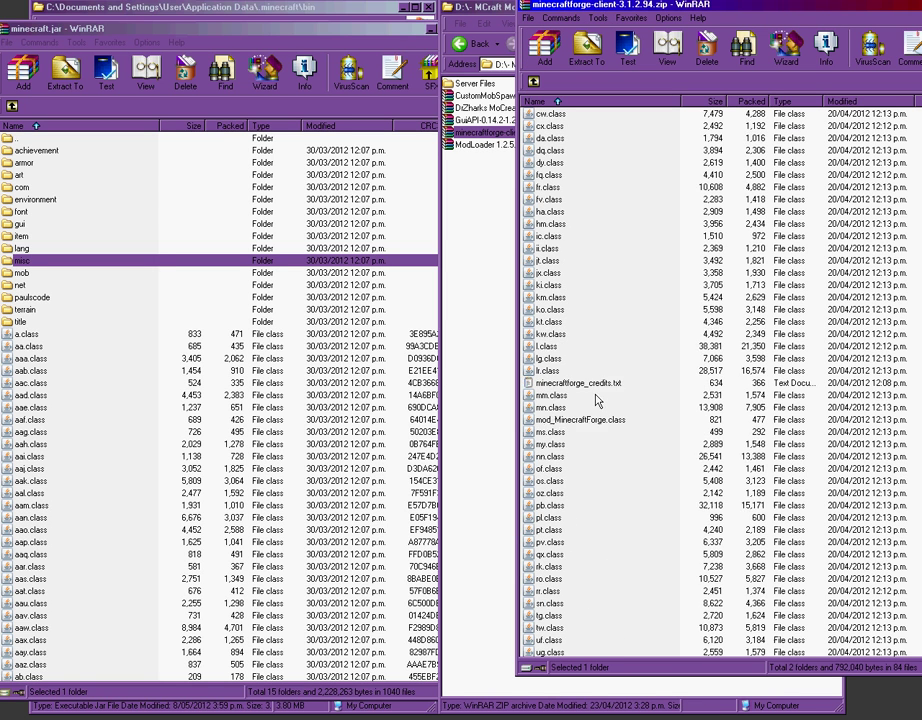
key(ctrl+a)
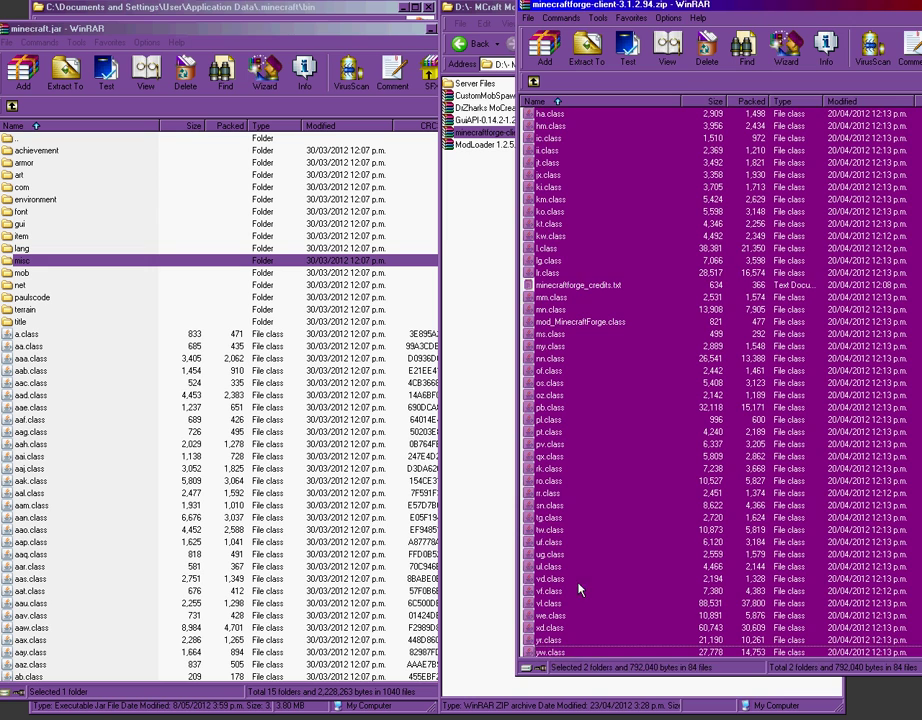
drag(562, 256, 107, 514)
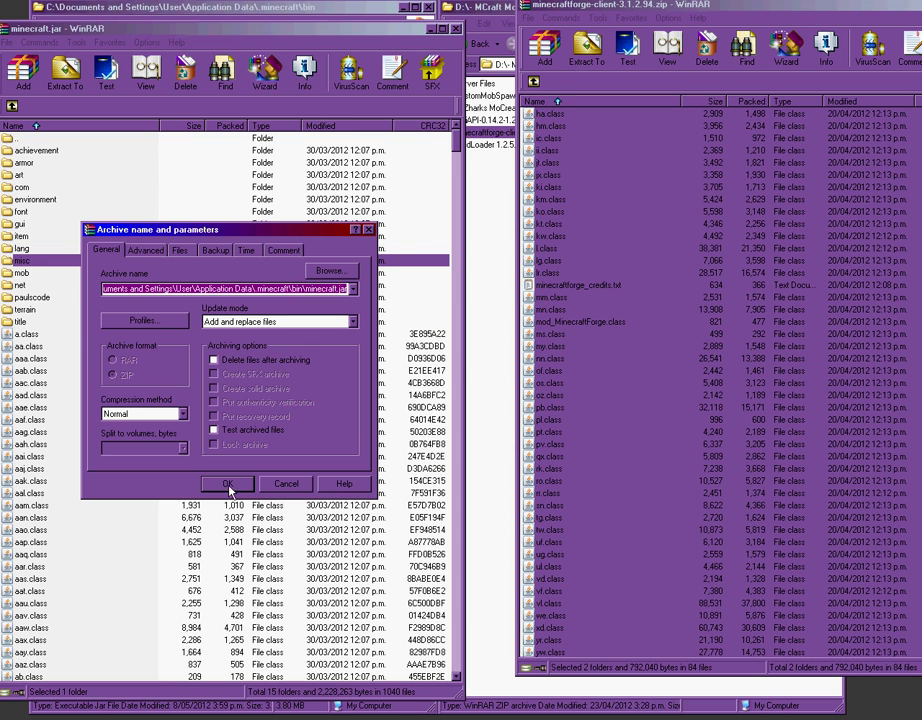
key(Return)
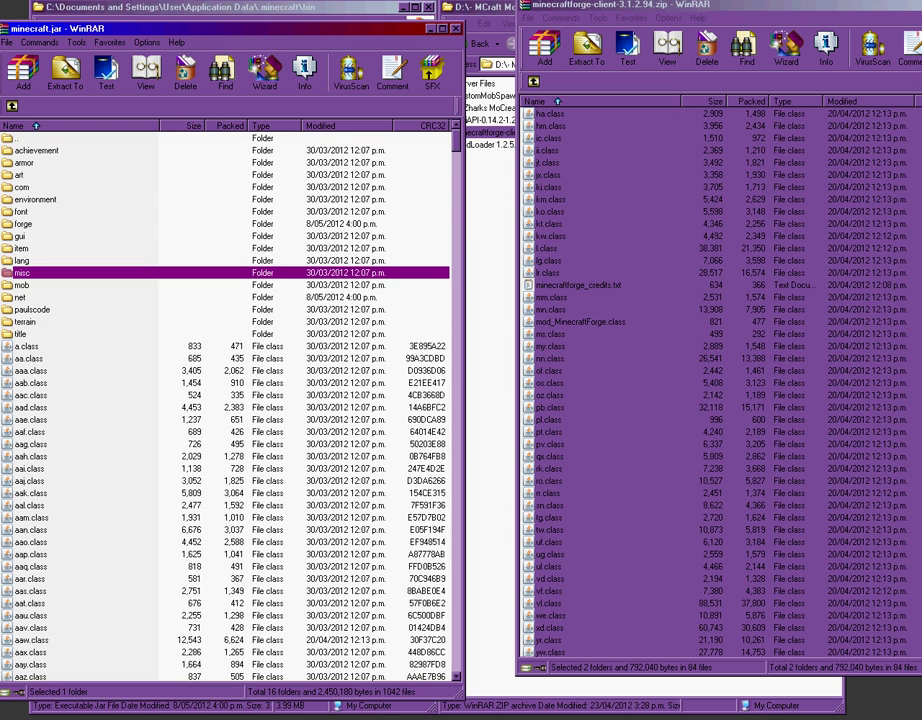
key(Escape)
click(539, 257)
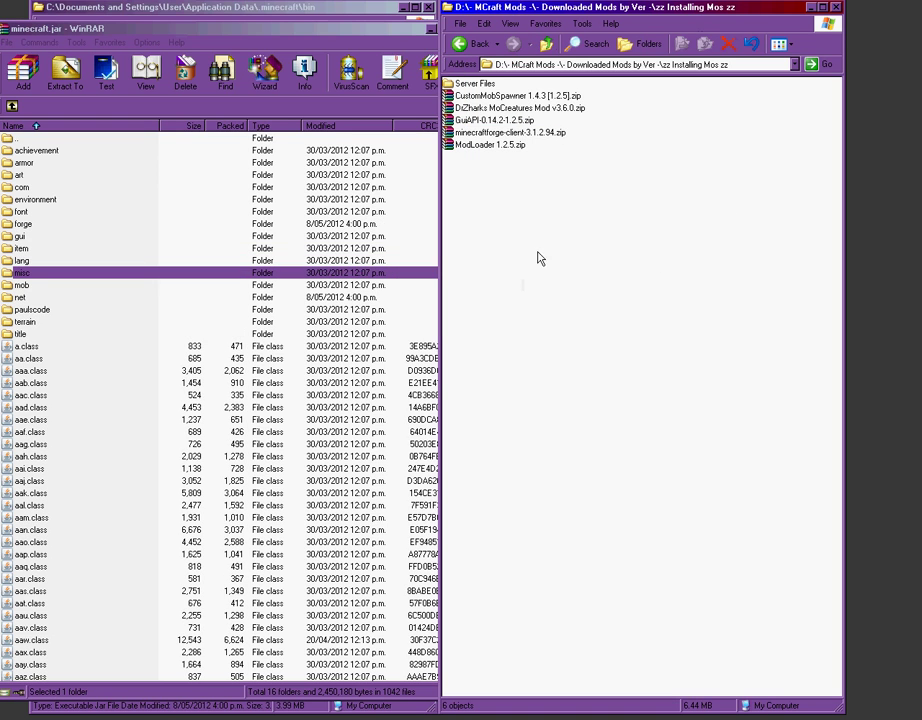
Step: Merge every GuiAPI-0.14.2-1.2.5 file into minecraft.jar and close the GuiAPI archive
double_click(476, 121)
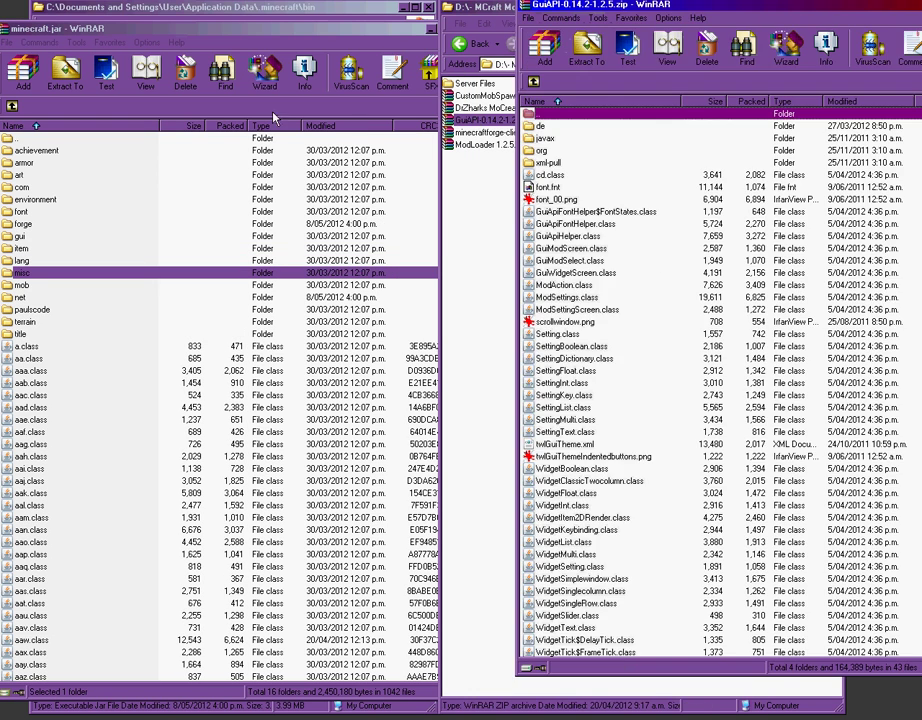
scroll(598, 285, down, 1)
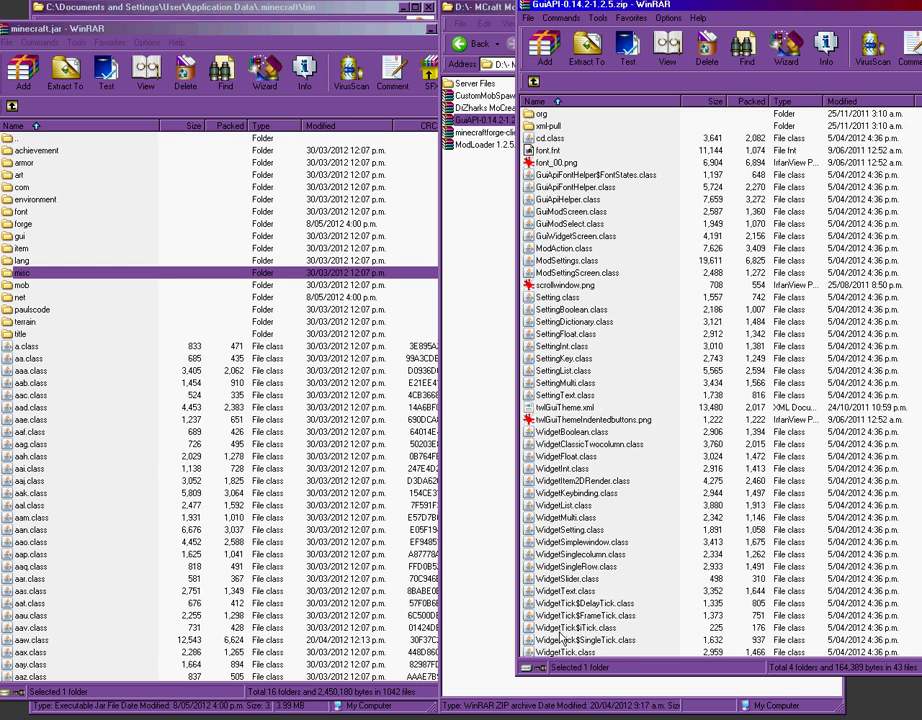
key(ctrl+a)
drag(559, 216, 84, 533)
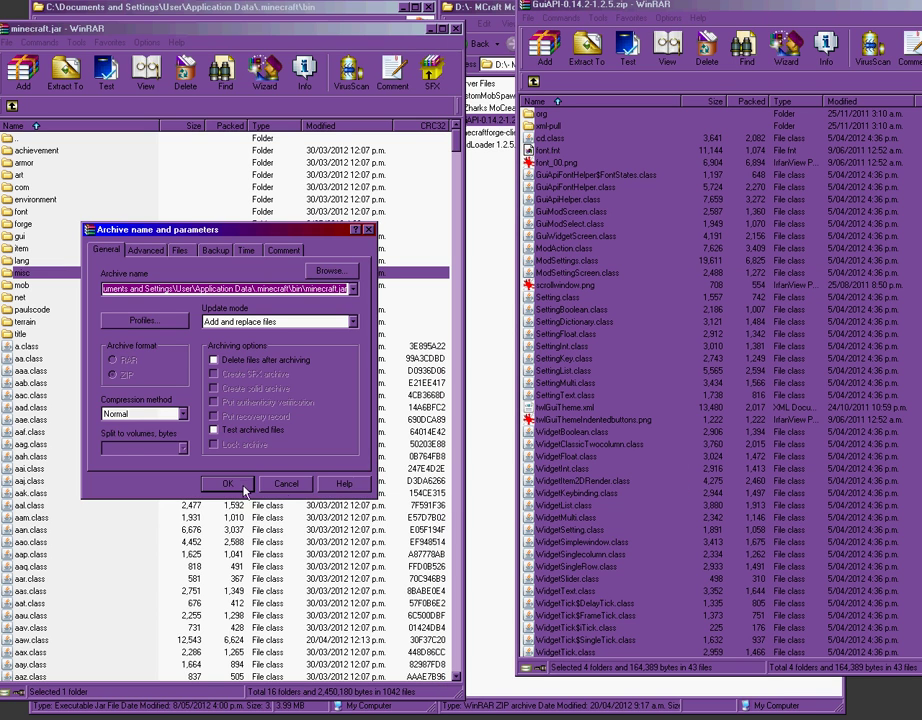
click(243, 486)
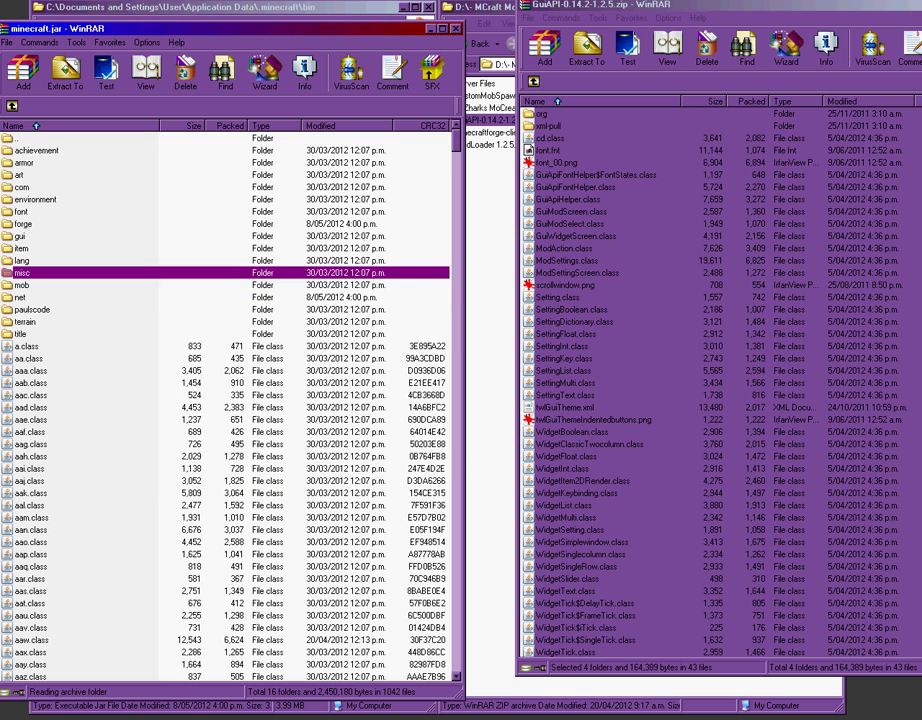
key(alt+F4)
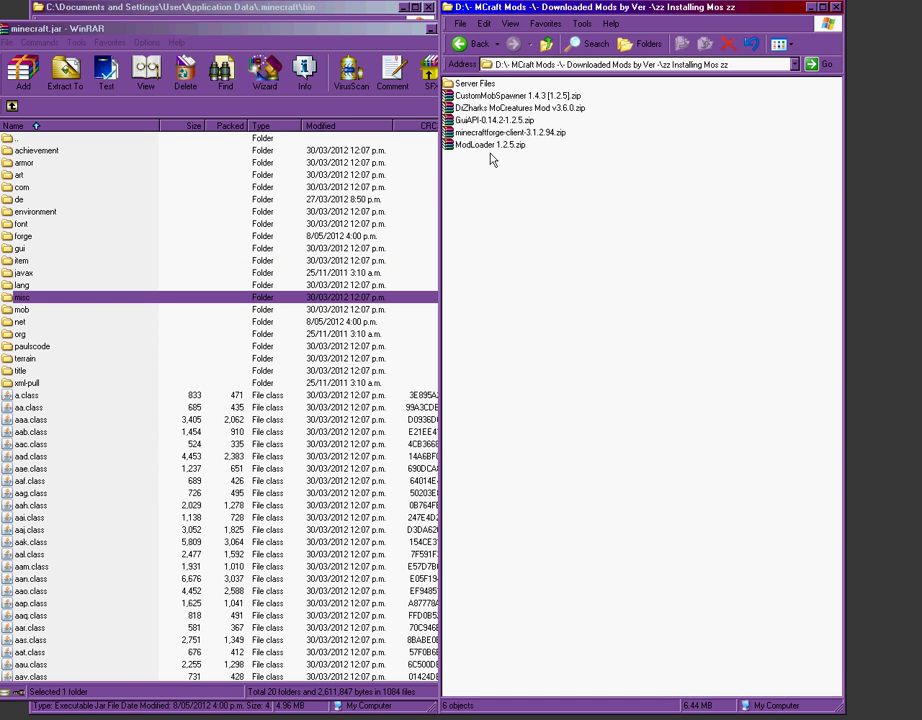
Step: Close minecraft.jar in WinRAR and go from bin back up to the .minecraft folder
click(515, 96)
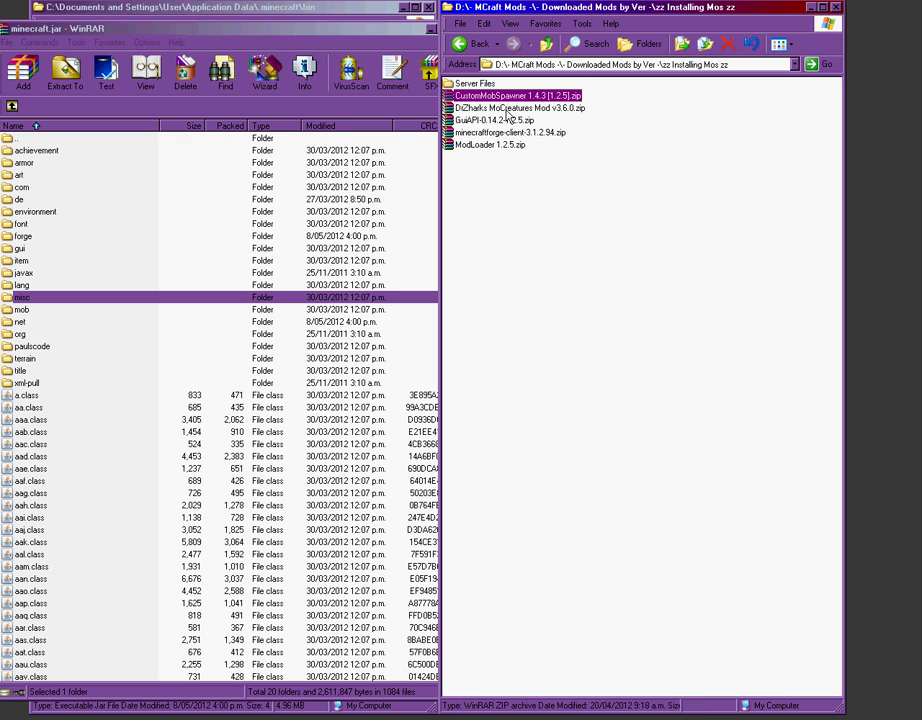
click(506, 109)
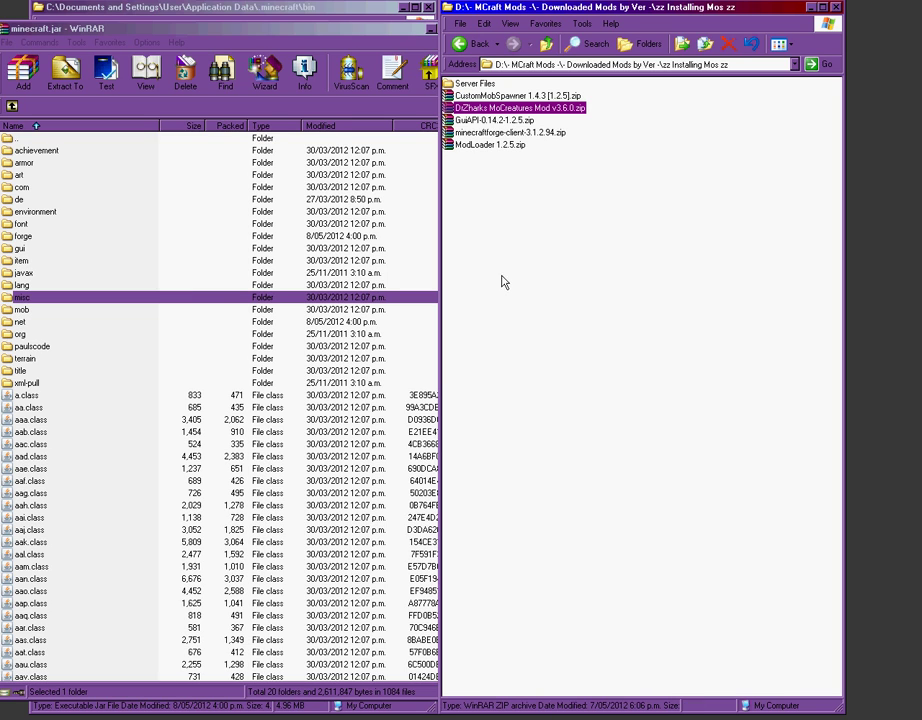
click(430, 28)
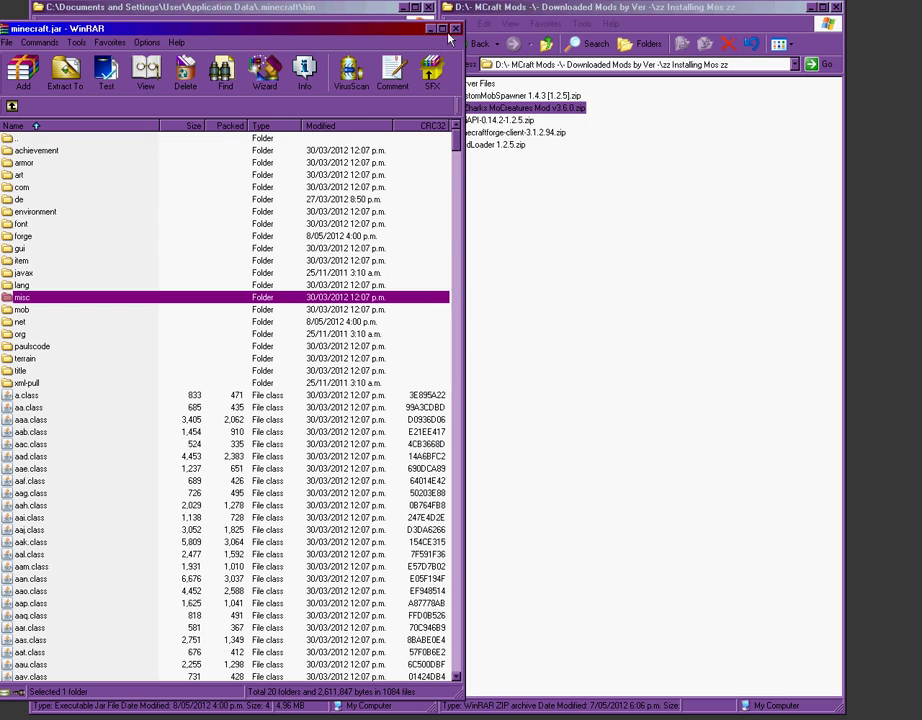
click(220, 292)
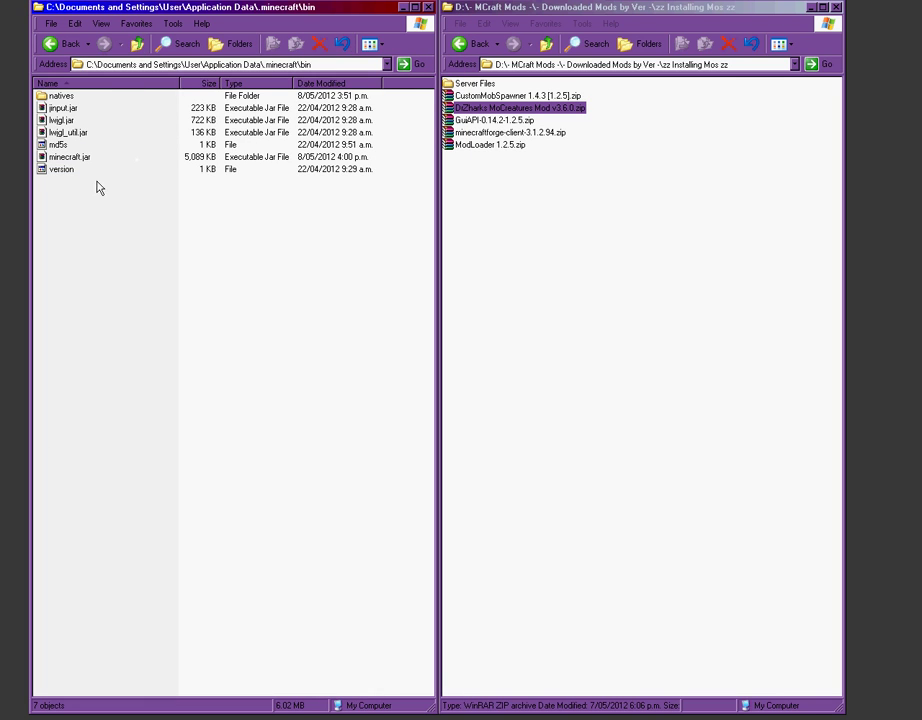
click(137, 45)
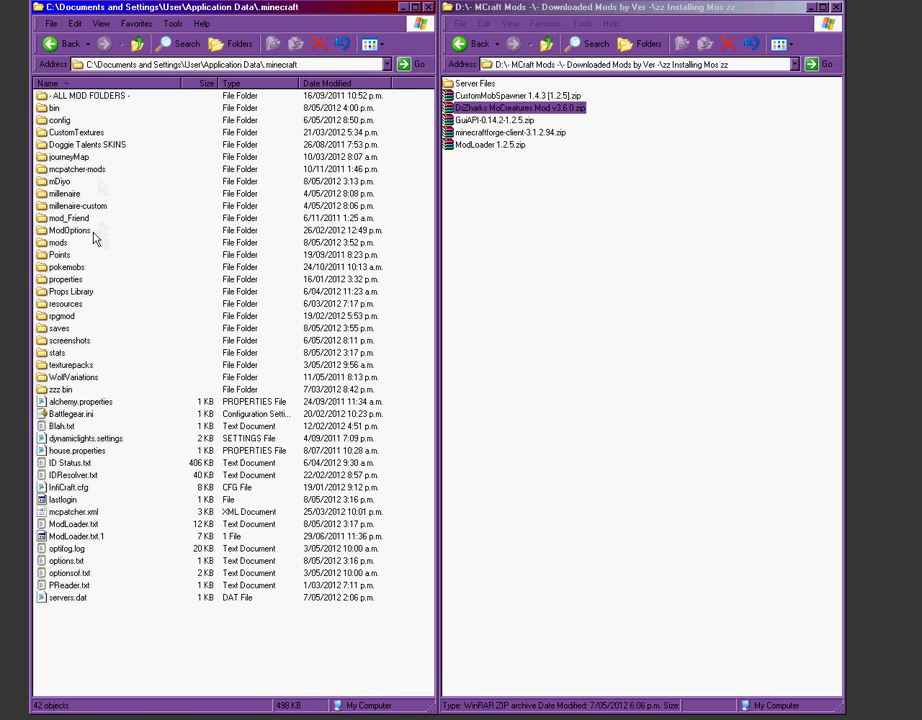
Step: Copy the CustomMobSpawner 1.4.3 [1.2.5] and Mo'Creatures v3.6.0 zips into the .minecraft mods folder
double_click(58, 242)
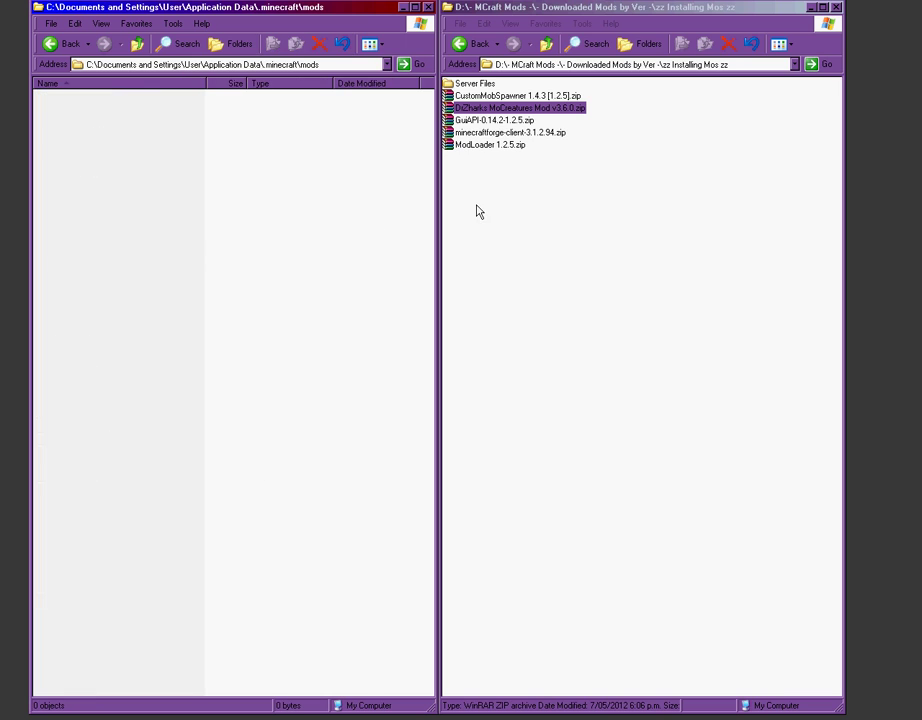
click(465, 96)
ctrl+click(479, 108)
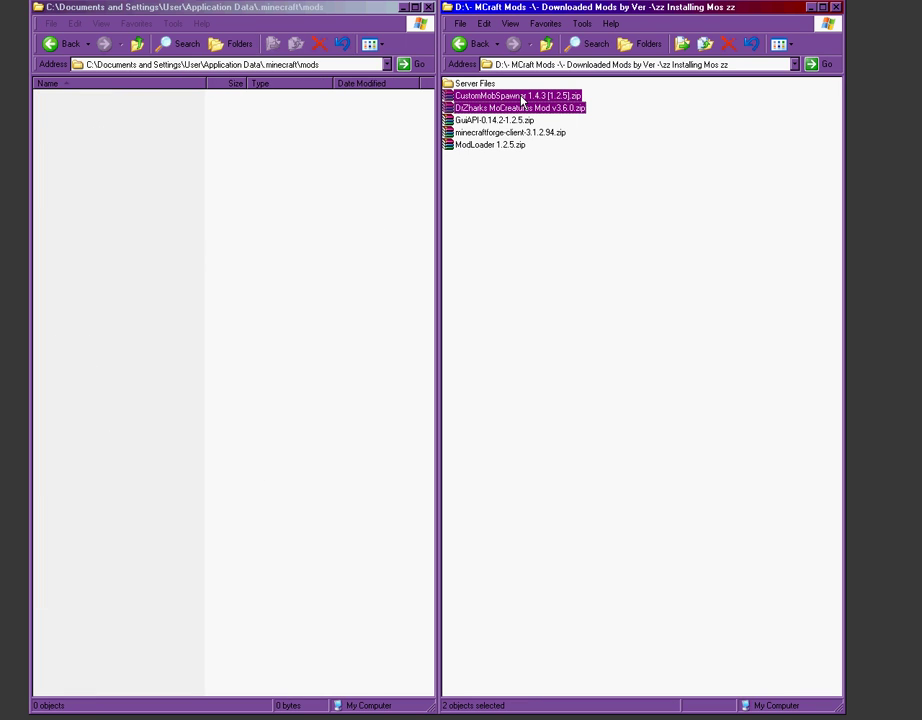
drag(465, 97, 179, 214)
click(179, 214)
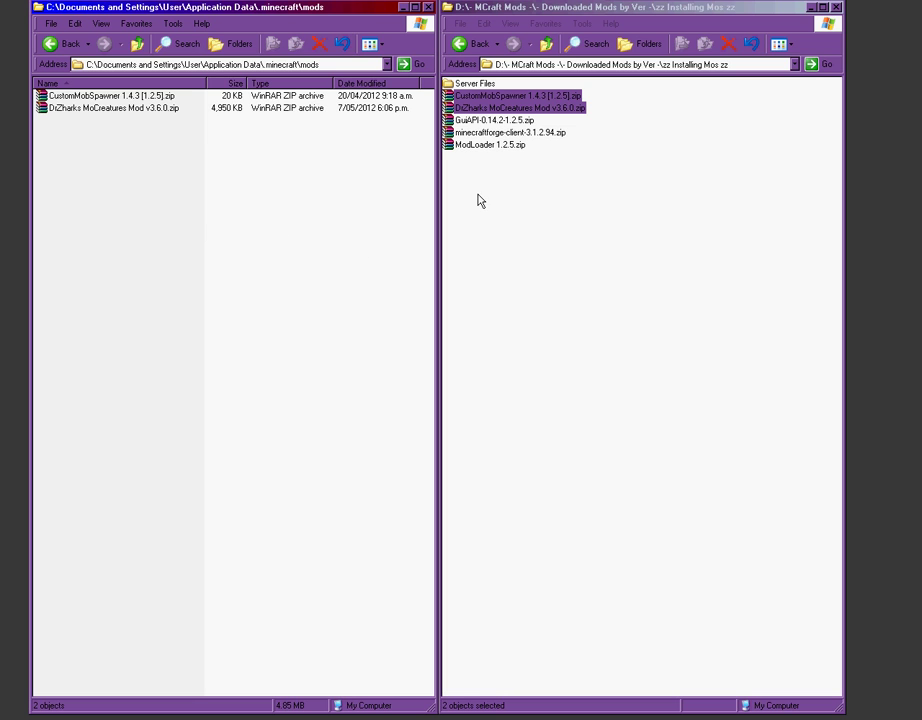
click(80, 43)
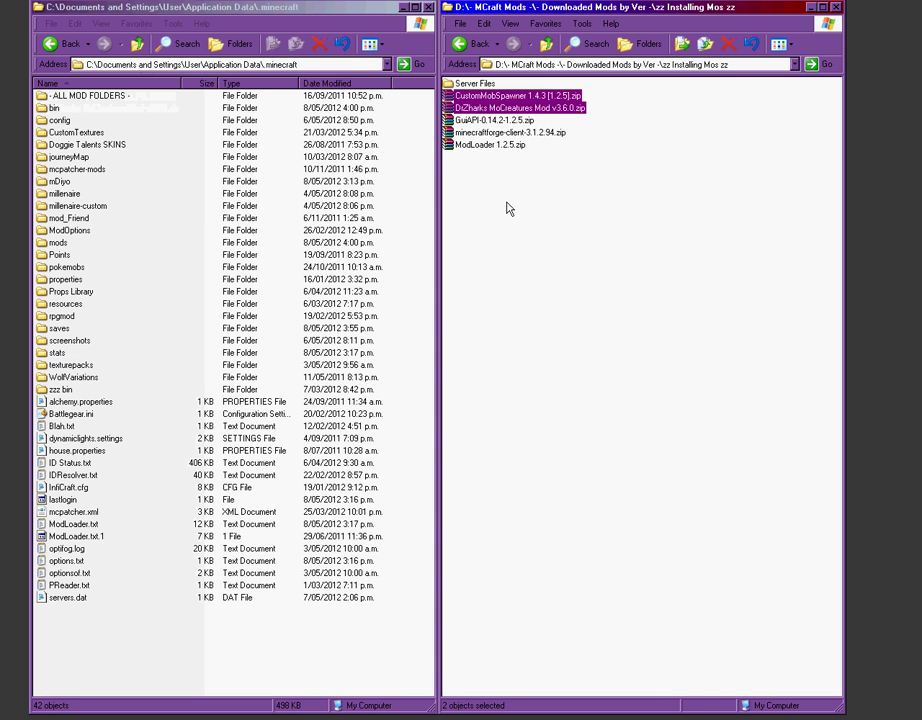
click(508, 205)
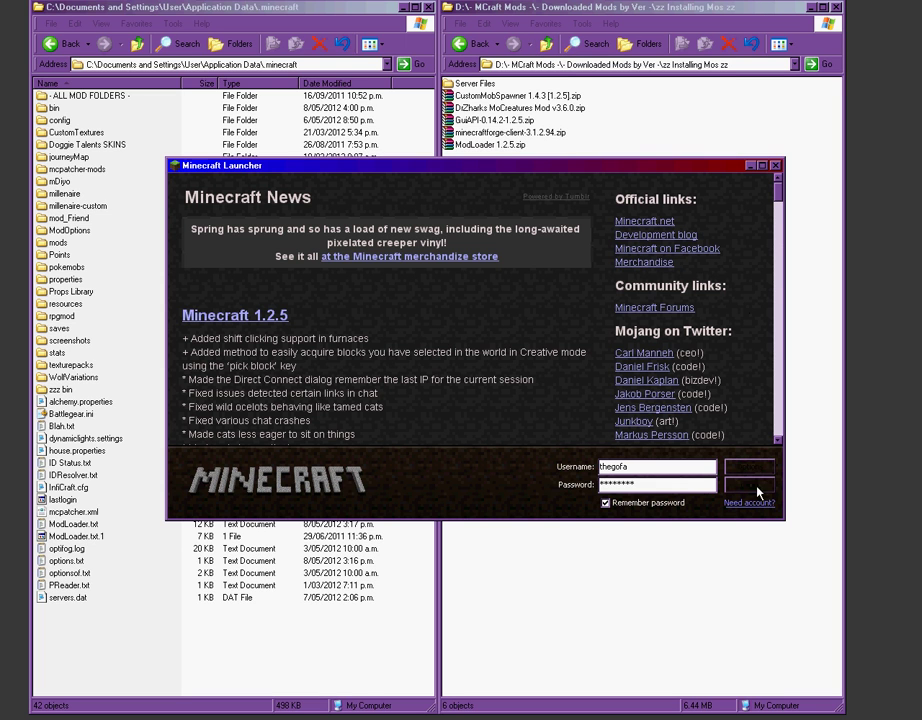
Step: Log in to Minecraft 1.2.5, move and enlarge the game window, and start singleplayer
click(757, 488)
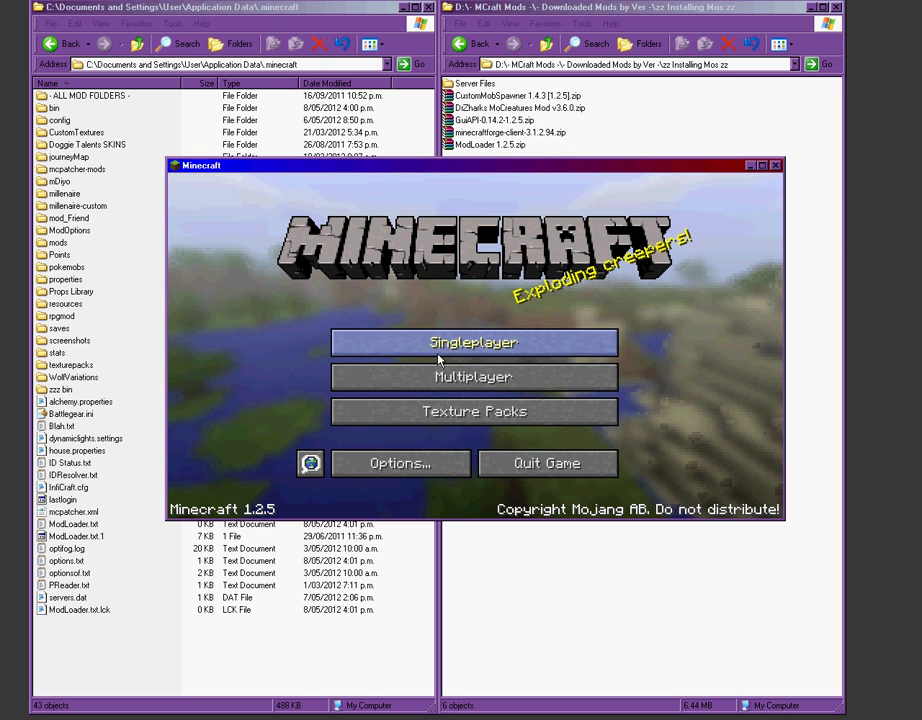
drag(394, 170, 247, 34)
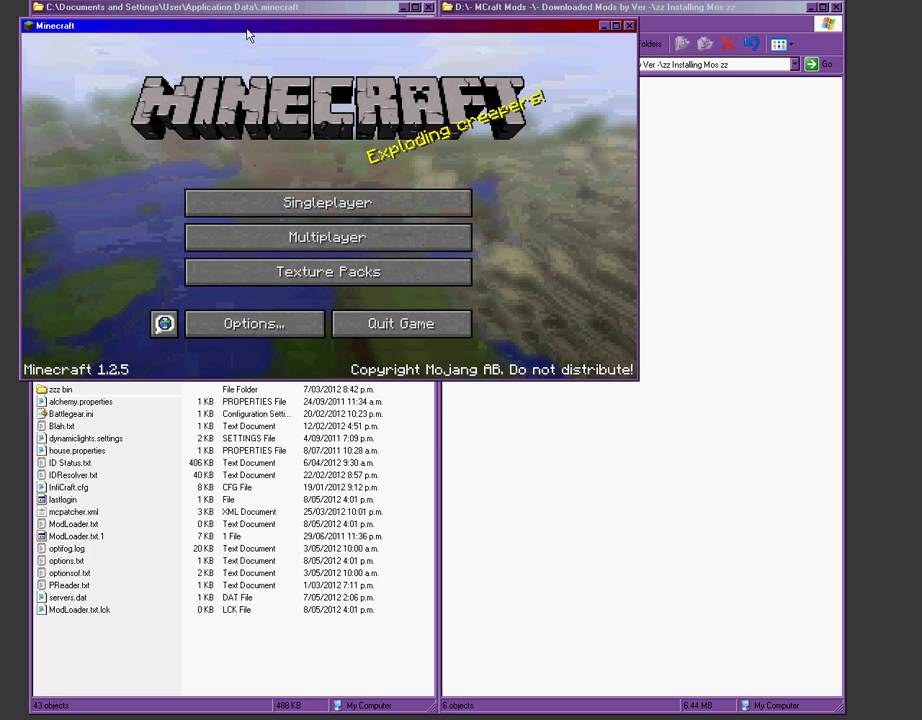
drag(638, 386, 910, 597)
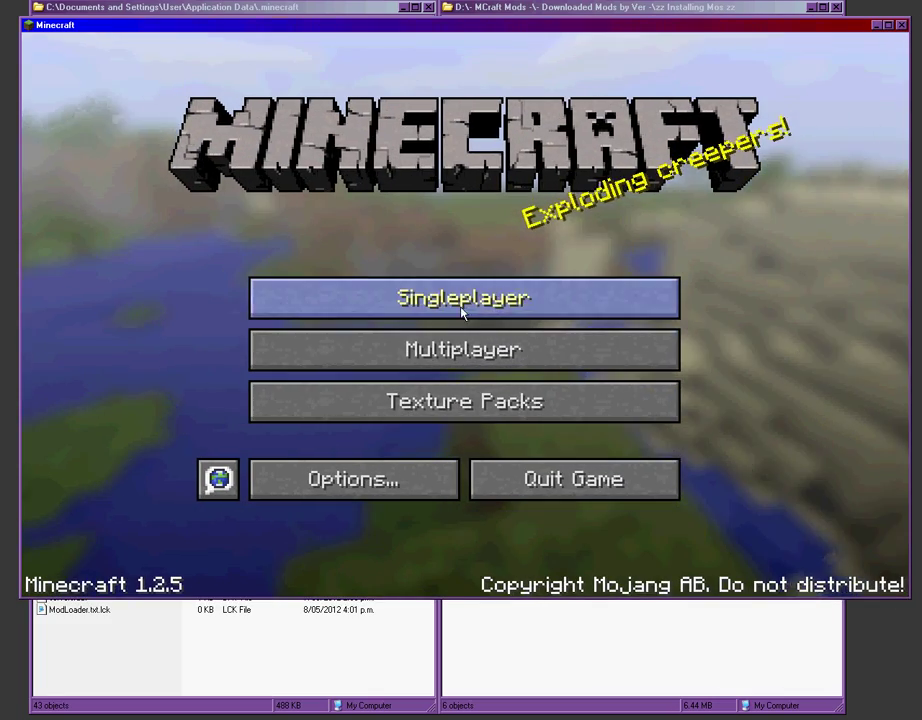
click(461, 307)
Step: Create a new survival world named 'Test', then save and quit back to the title screen
click(572, 510)
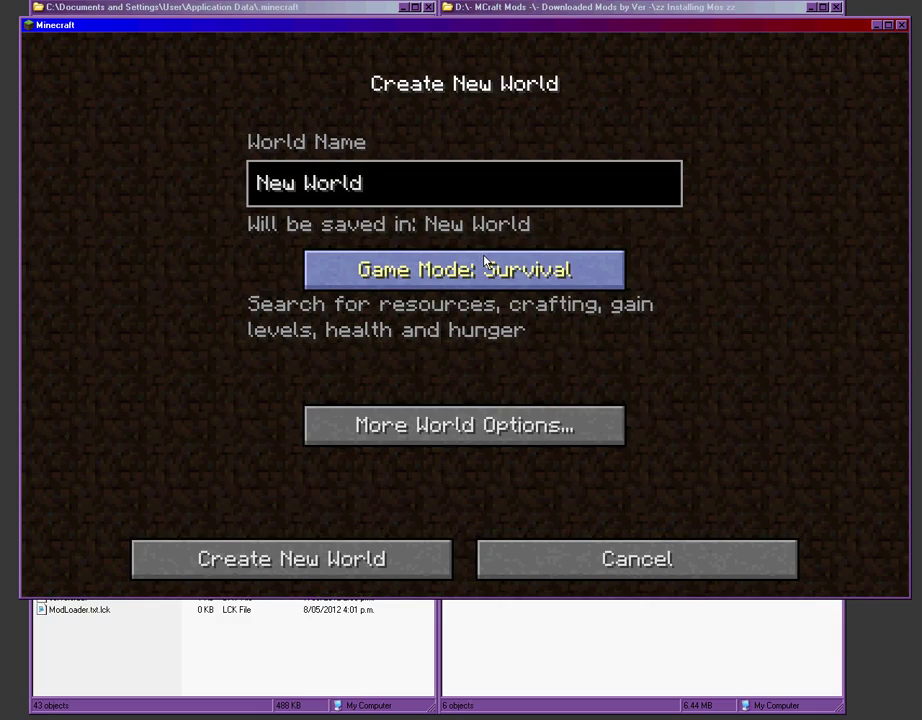
key(BackSpace)
key(BackSpace)
key(BackSpace)
key(BackSpace)
key(BackSpace)
key(BackSpace)
key(BackSpace)
key(BackSpace)
key(BackSpace)
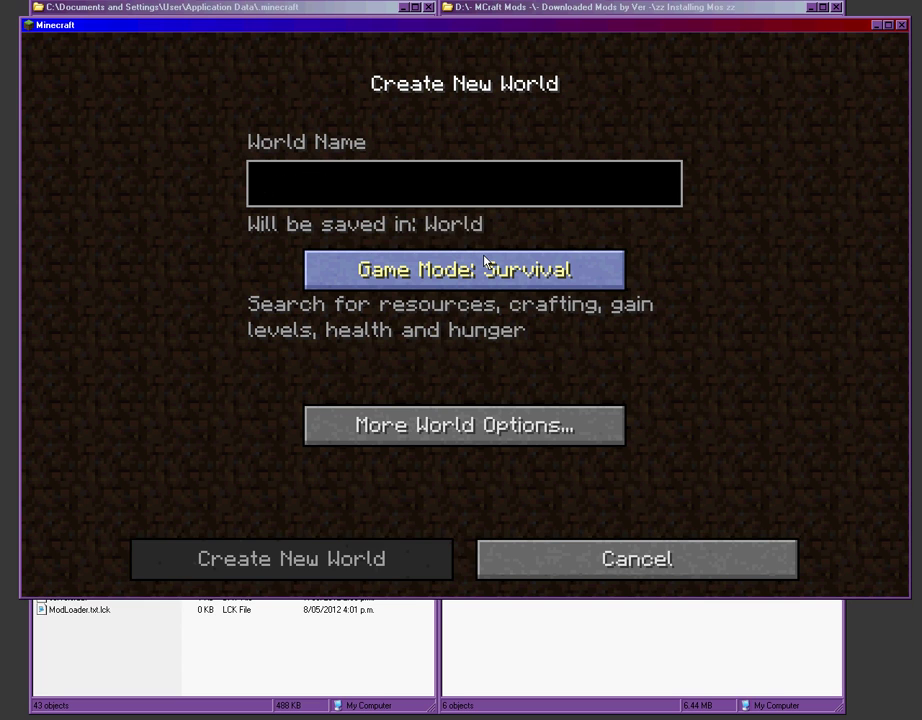
text(Test)
key(Return)
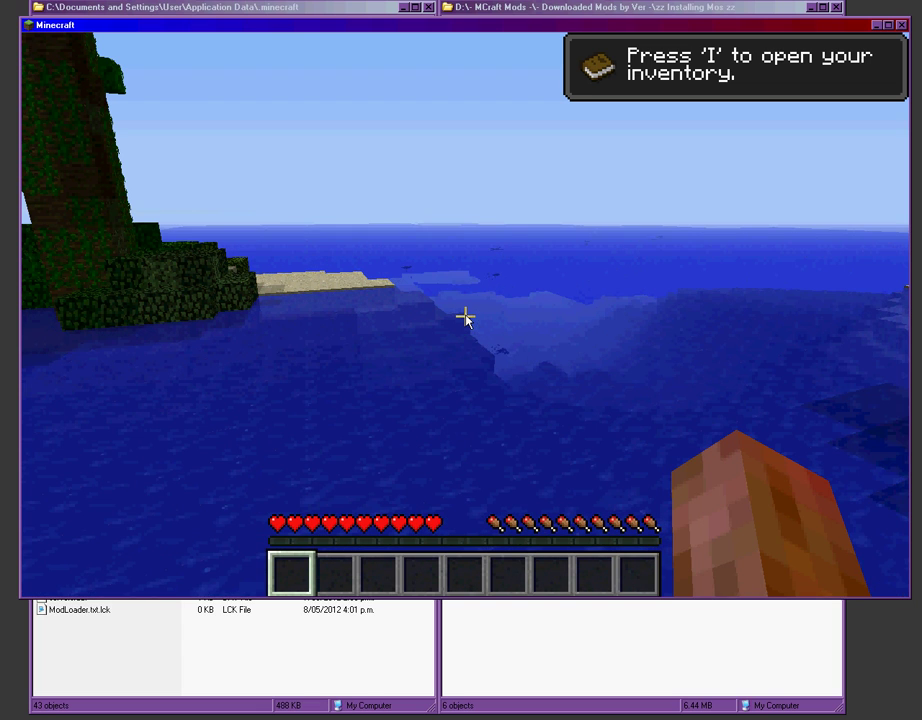
key(Escape)
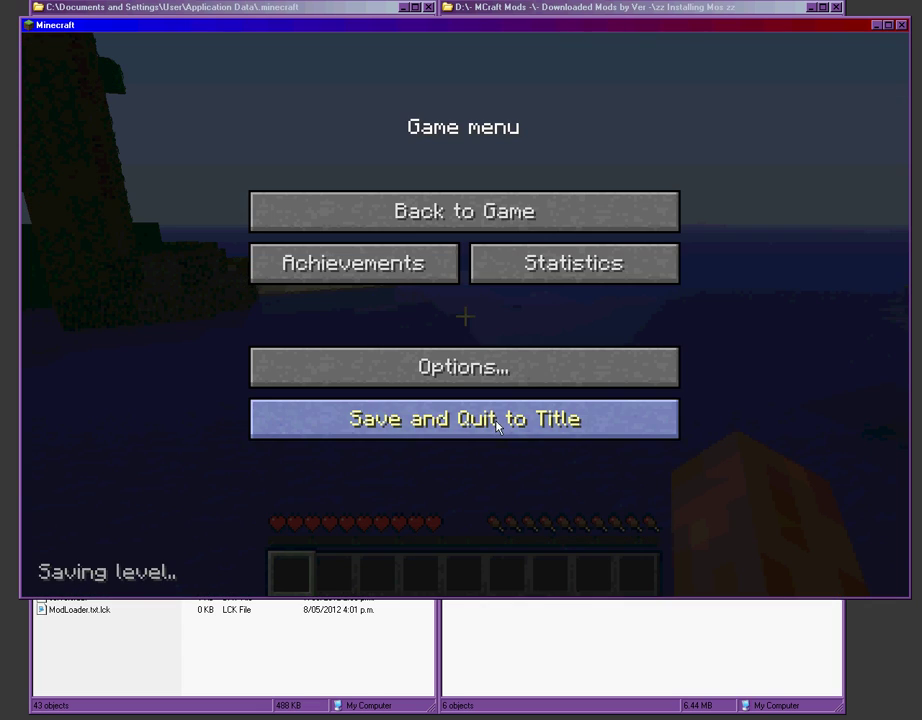
click(496, 422)
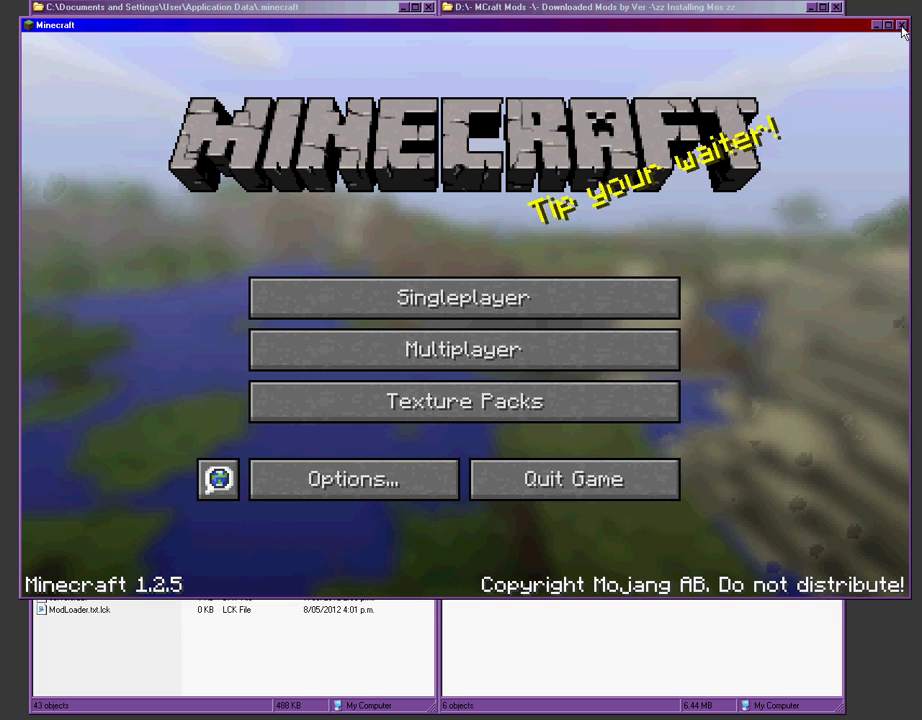
Step: Close Minecraft, view the minecraft.net download page in Chrome, then minimize the browser
click(570, 477)
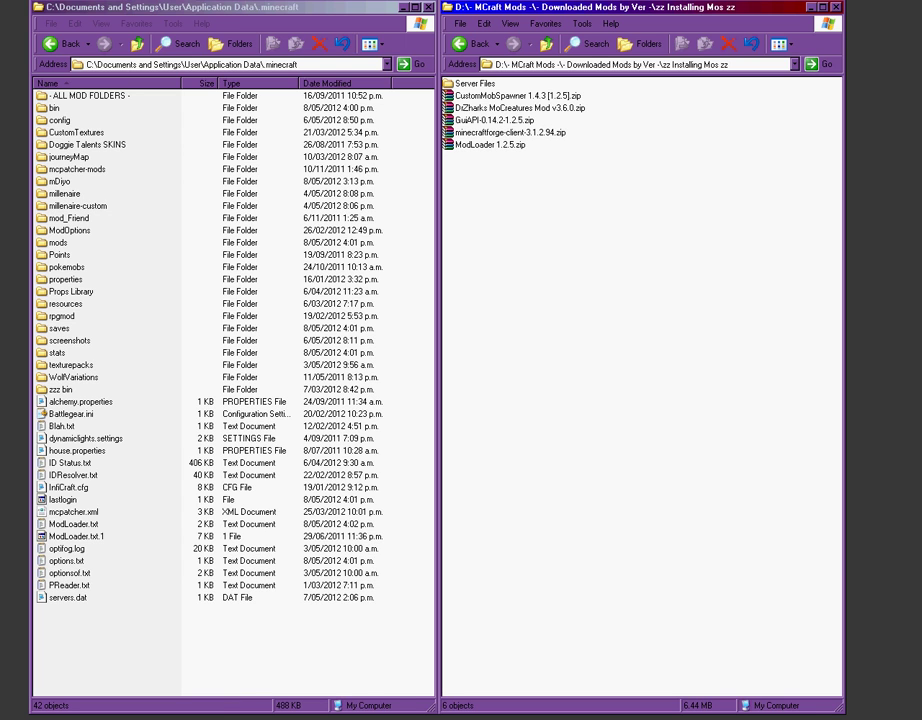
key(alt+Tab)
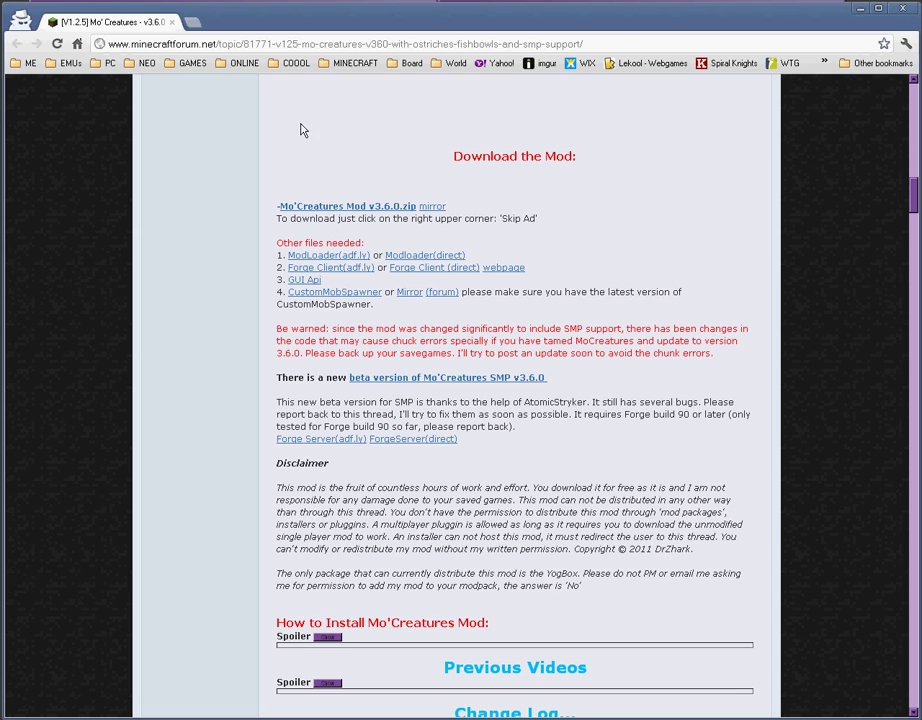
click(355, 63)
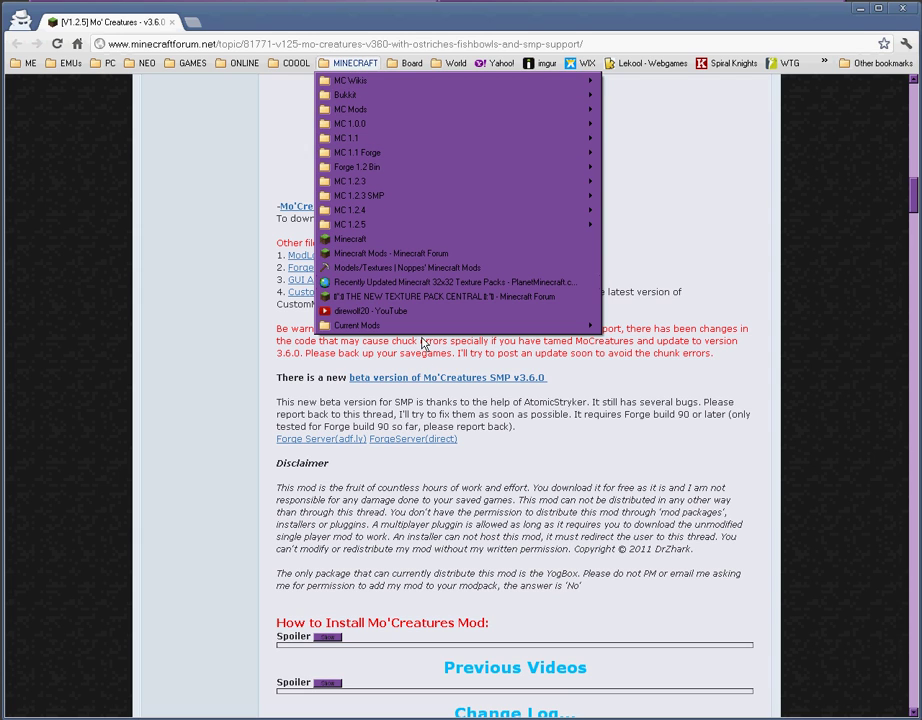
click(364, 240)
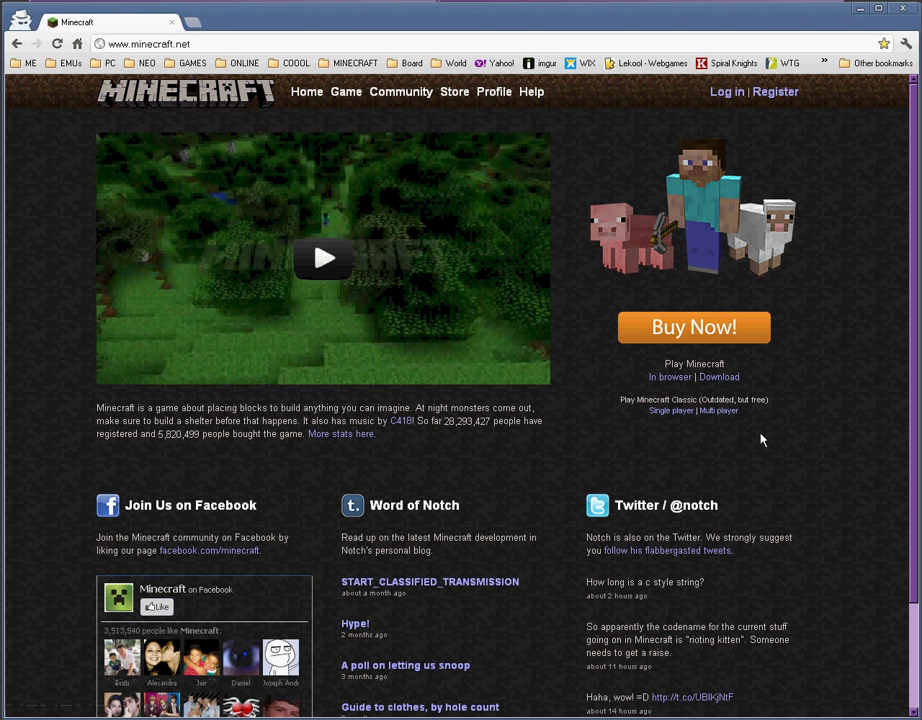
click(721, 378)
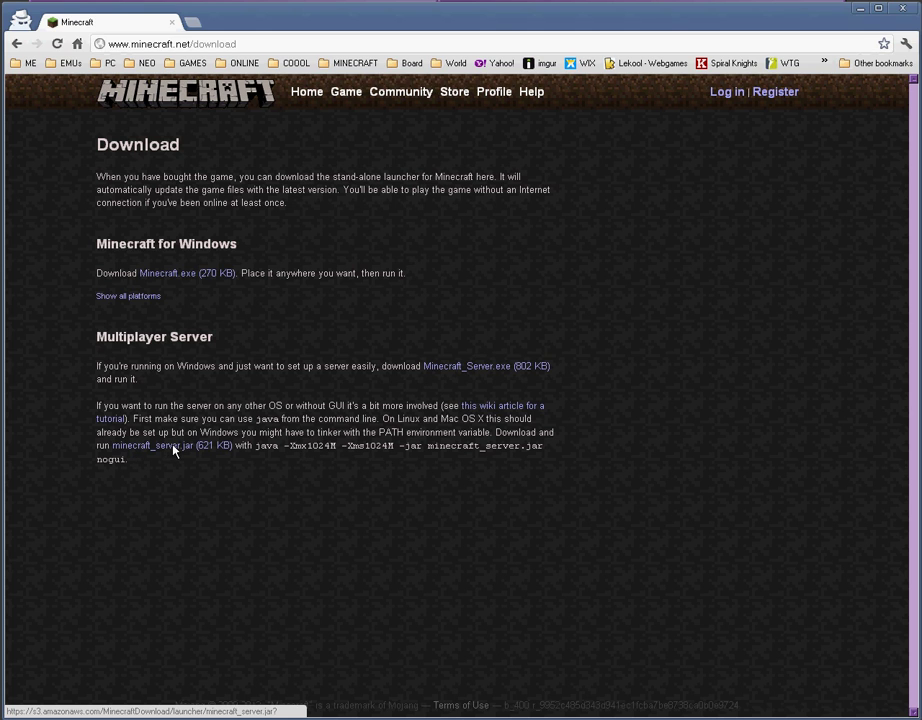
click(860, 9)
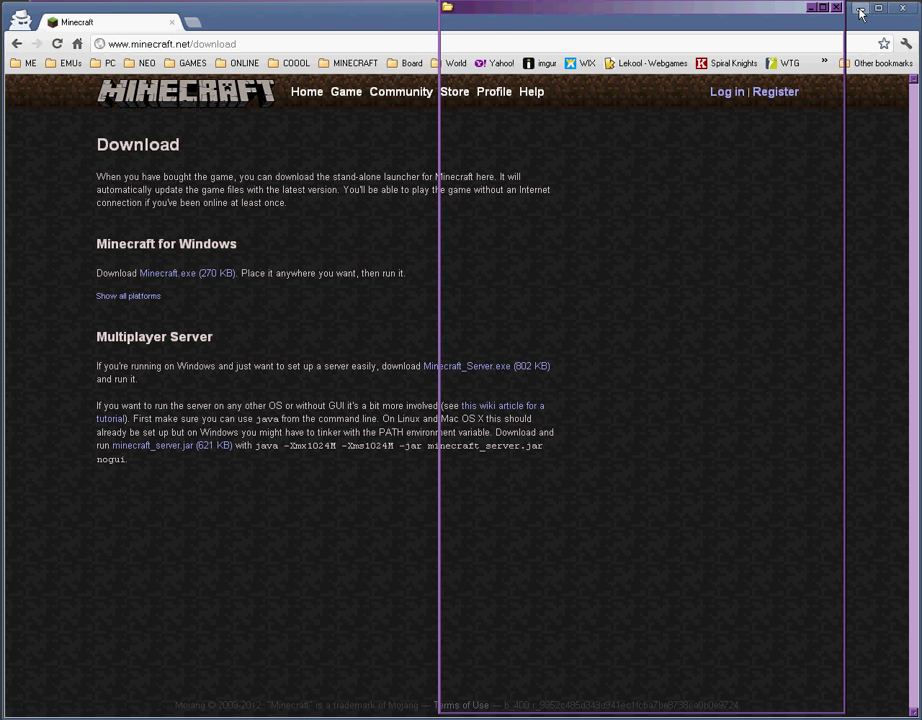
Step: Open Server Files and check RUN.bat's java -Xmx1024M -Xms1024M -jar minecraft_server.jar nogui command in Notepad
double_click(467, 87)
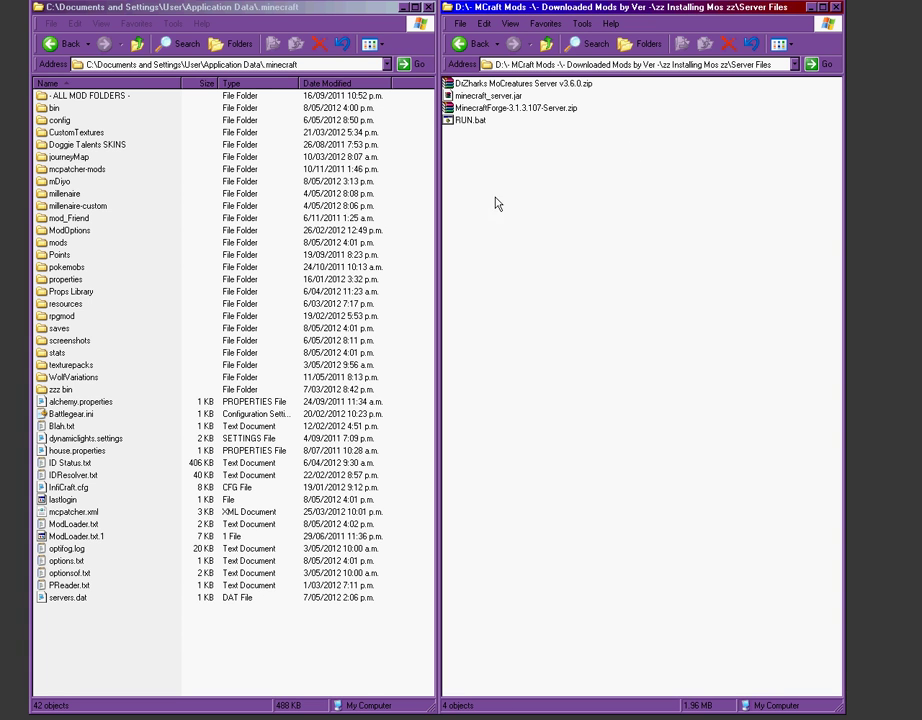
right_click(470, 121)
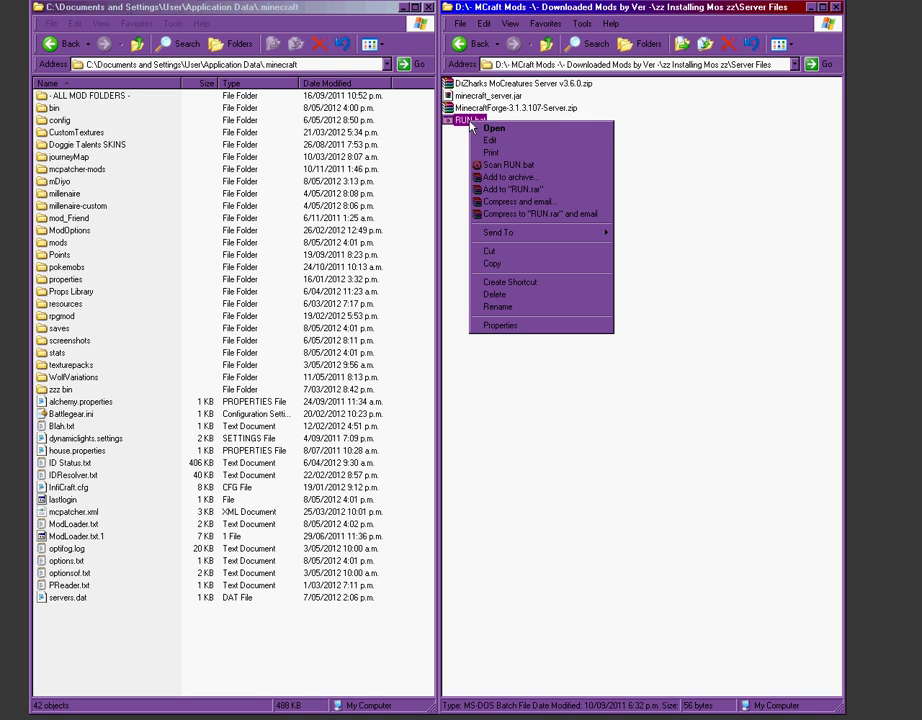
click(490, 141)
drag(890, 327, 405, 183)
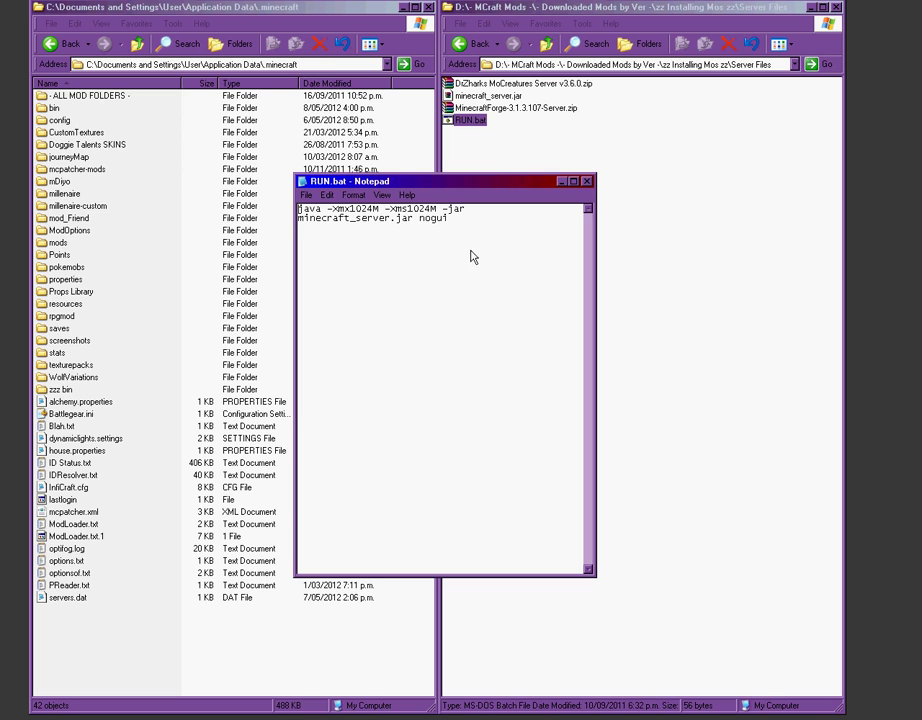
click(588, 183)
click(577, 237)
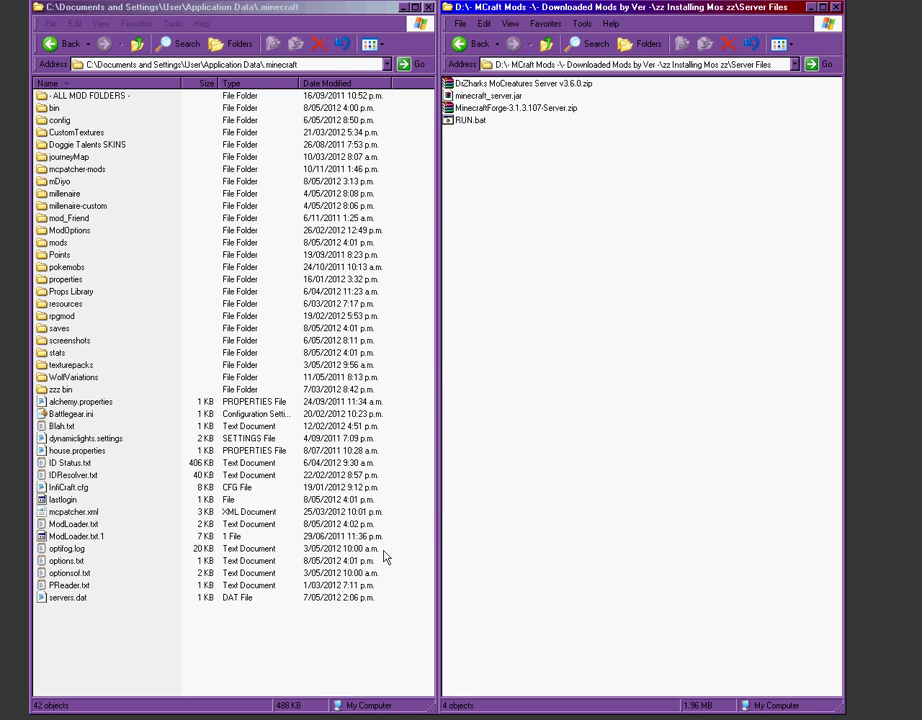
Step: Create a new folder named MOS inside .minecraft
right_click(134, 621)
mouse_move(217, 601)
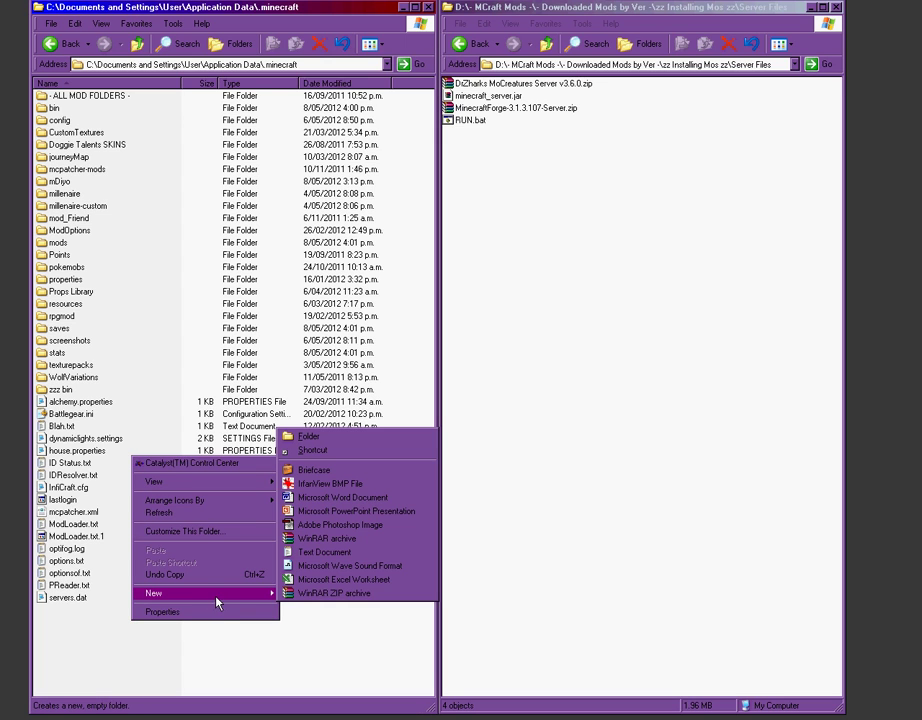
click(337, 436)
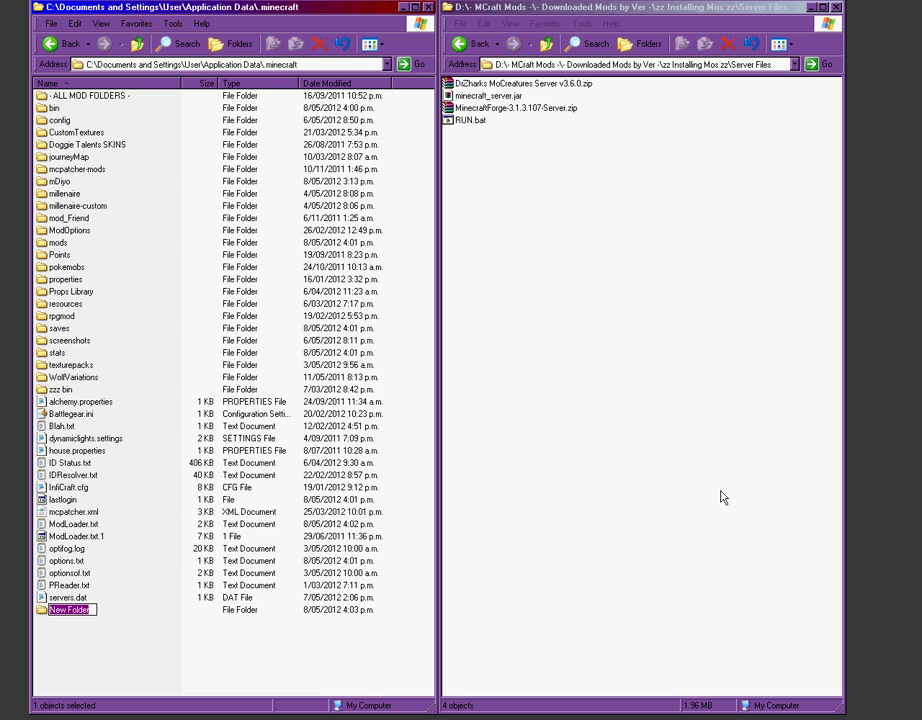
text(MOS)
key(Return)
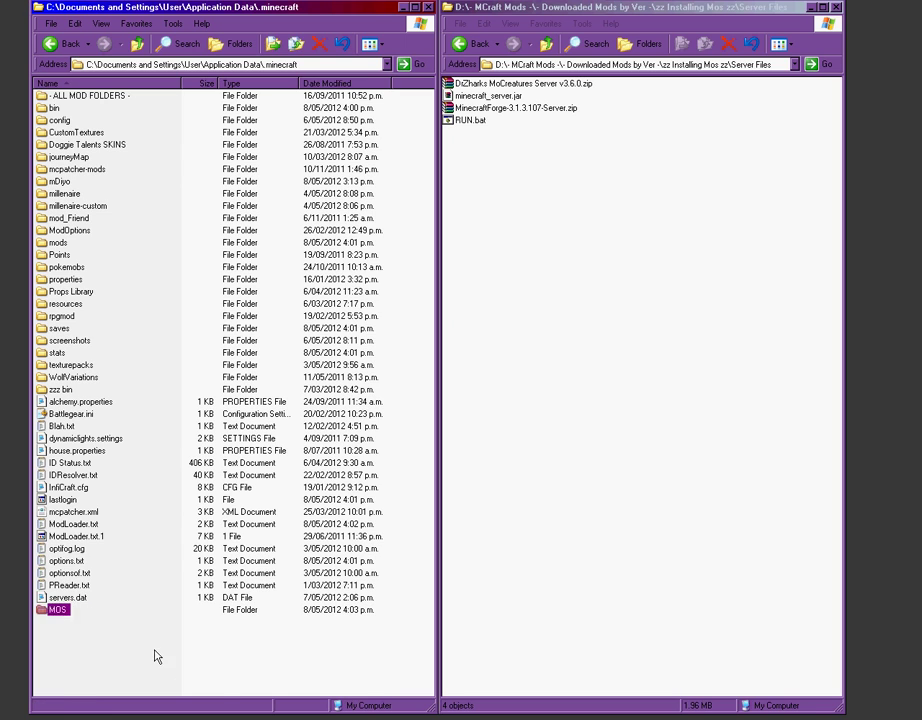
Step: Move RUN.bat from Server Files into the MOS folder
double_click(52, 610)
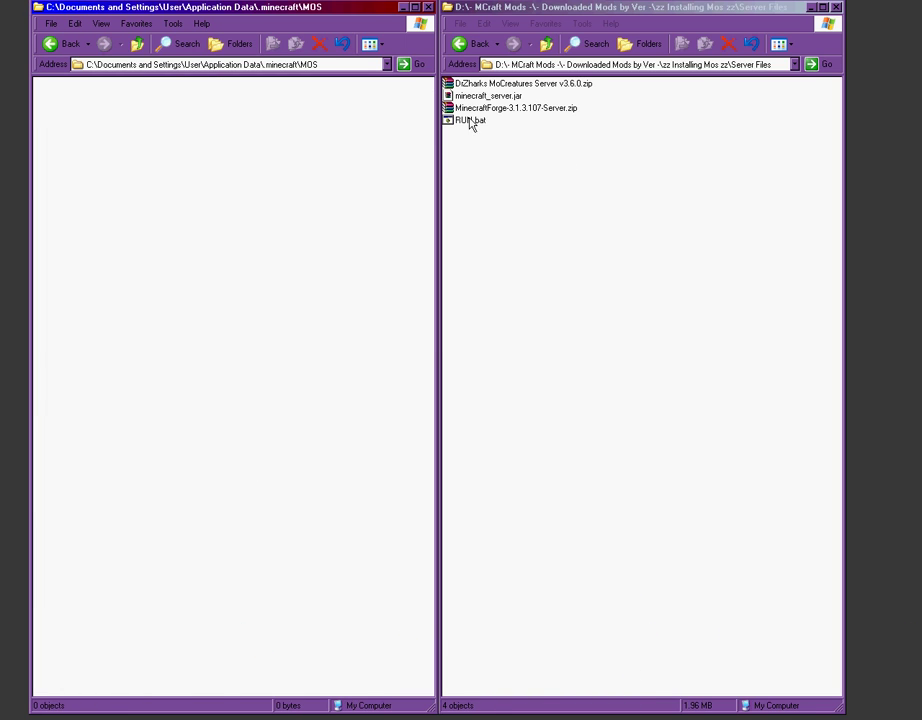
drag(472, 124, 98, 186)
click(128, 200)
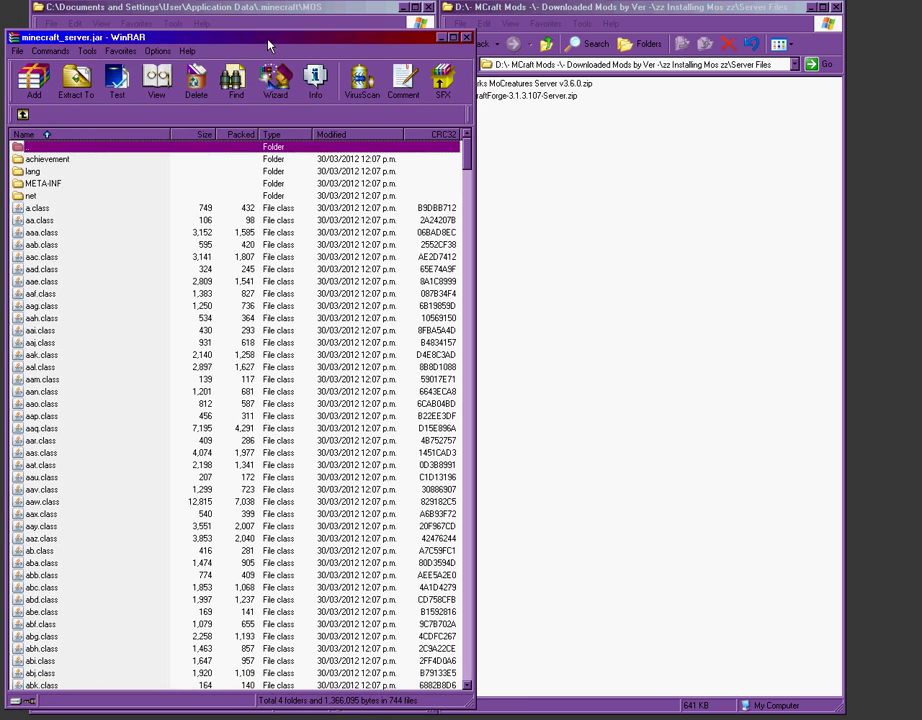
Step: Bring the Server Files Explorer window back to the front
click(540, 257)
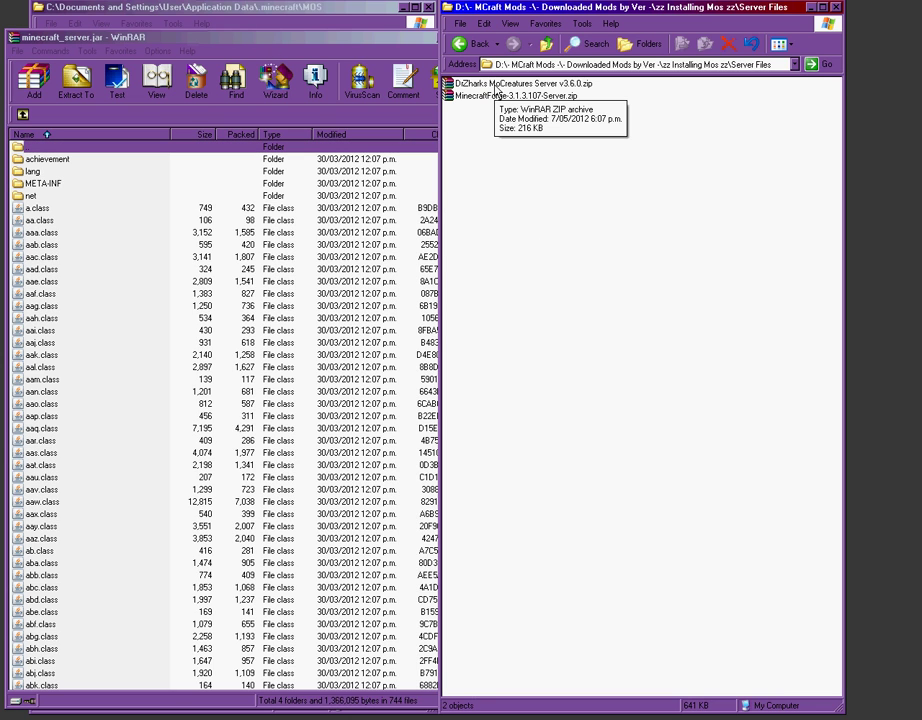
Step: Add all MinecraftForge-3.1.3.107-Server.zip files into minecraft_server.jar, then close the Forge archive
double_click(455, 96)
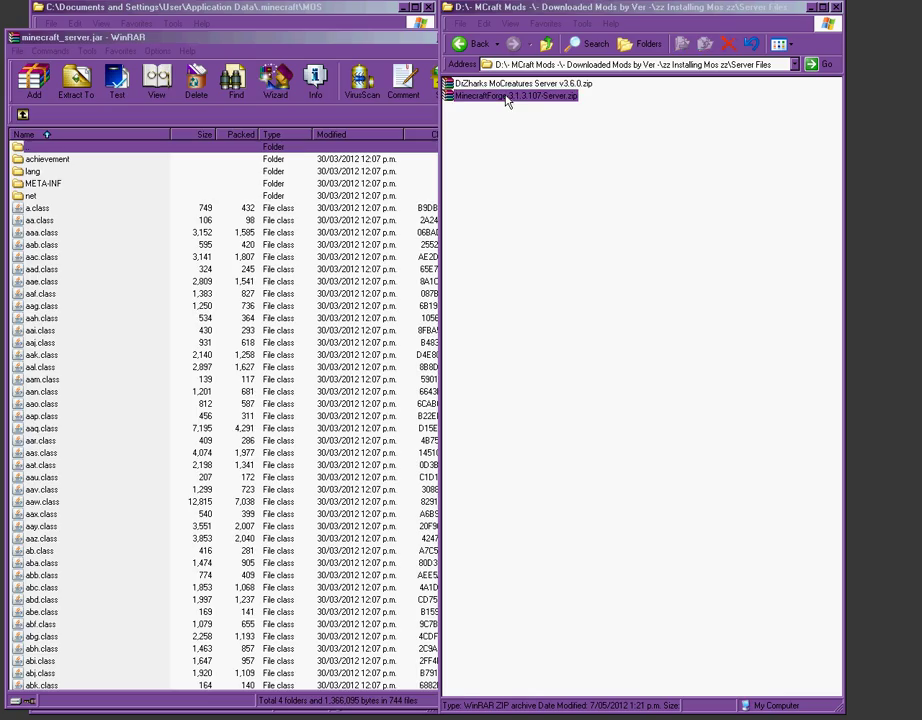
drag(315, 19, 668, 39)
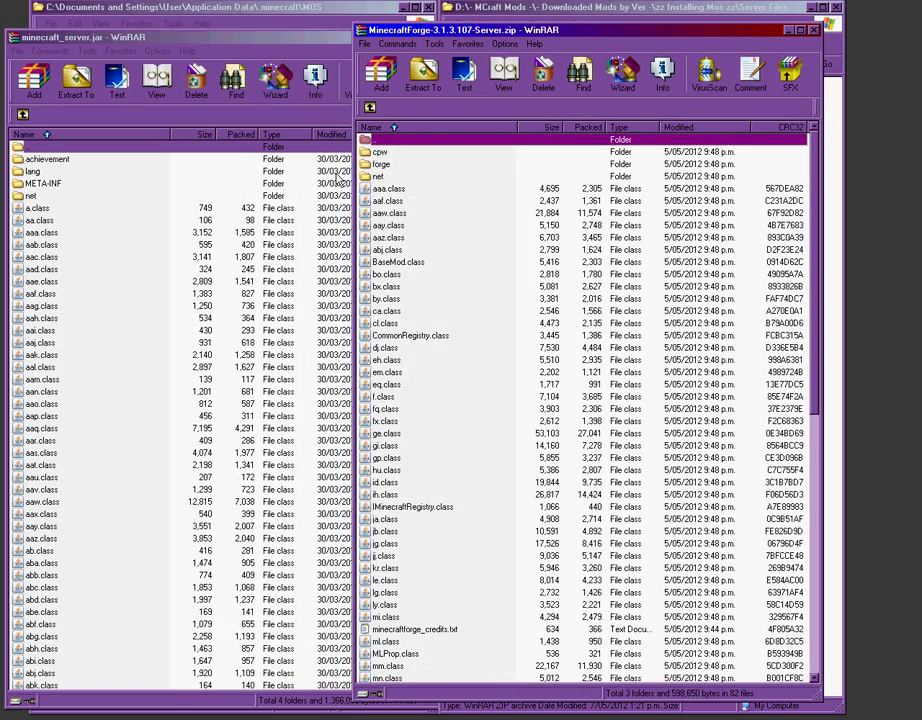
click(370, 152)
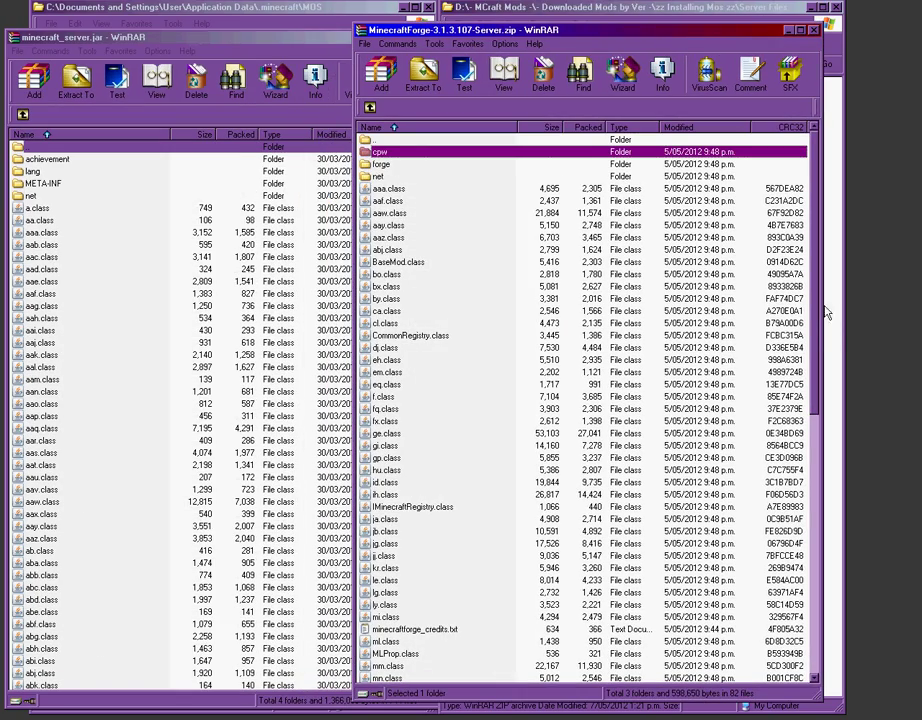
drag(810, 338, 806, 638)
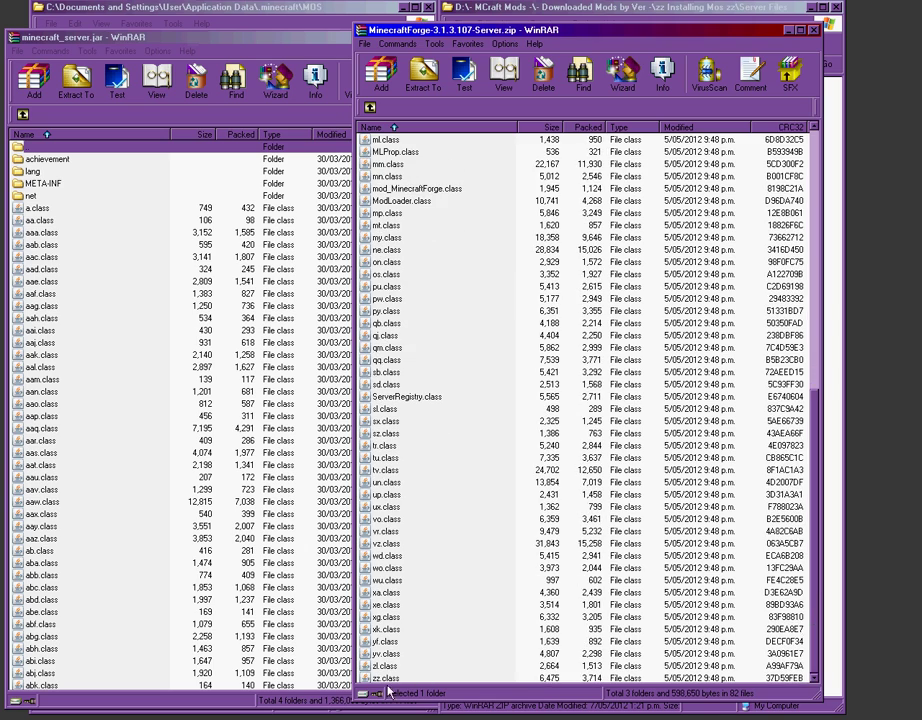
key(ctrl+a)
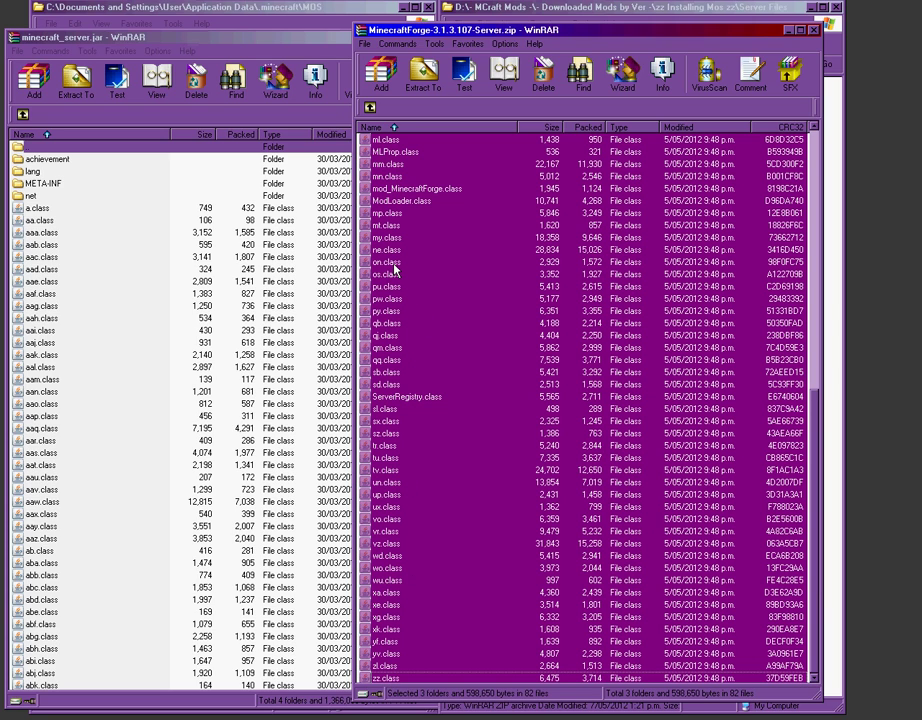
drag(395, 268, 130, 408)
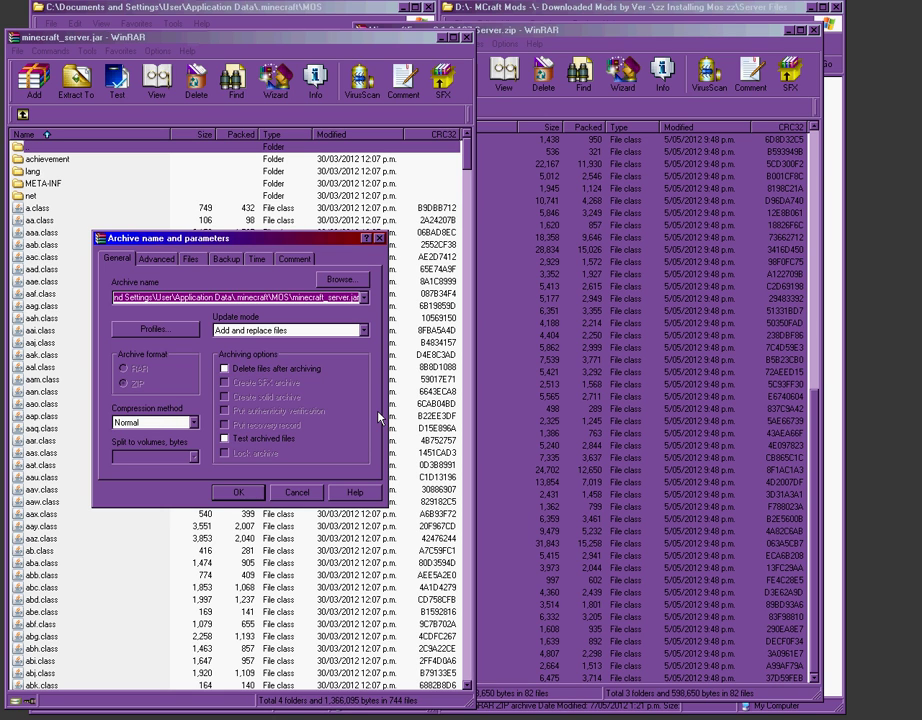
key(Return)
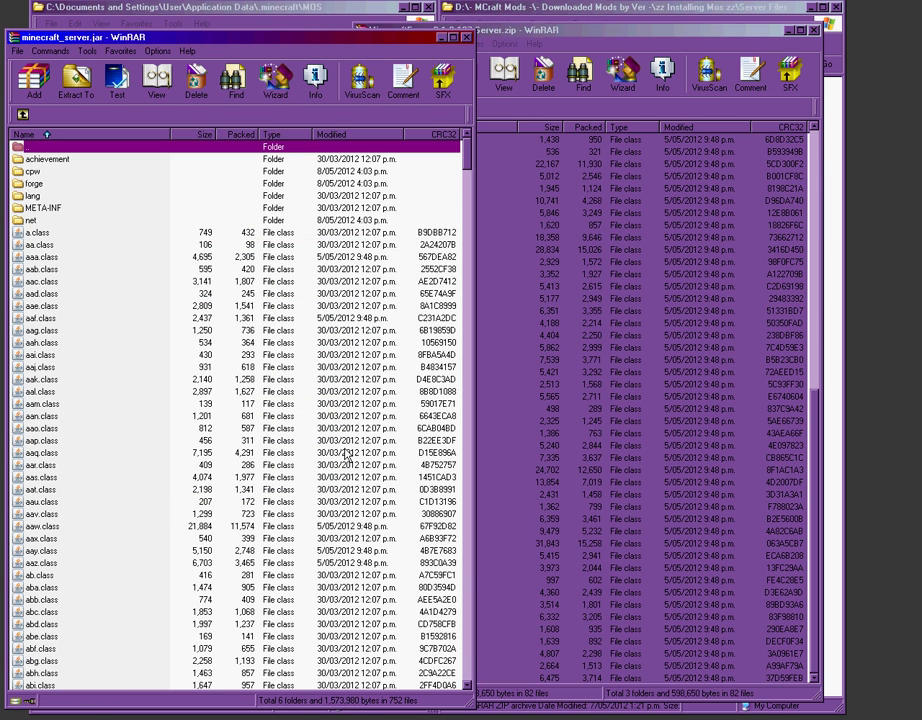
click(705, 30)
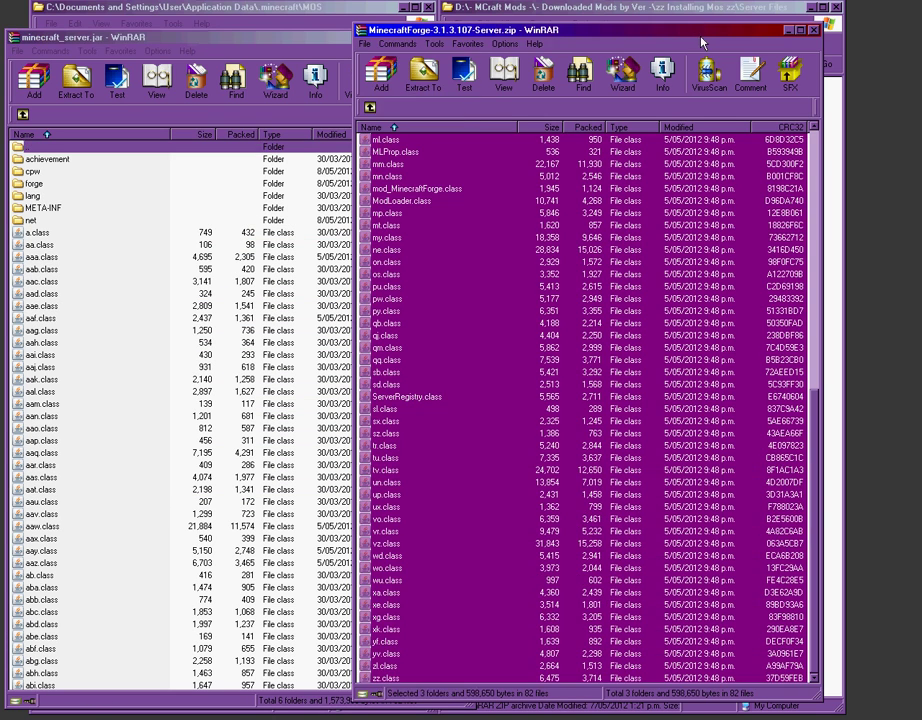
click(814, 30)
Step: Briefly open the MoCreatures server zip, then close it and the minecraft_server.jar archive
double_click(523, 84)
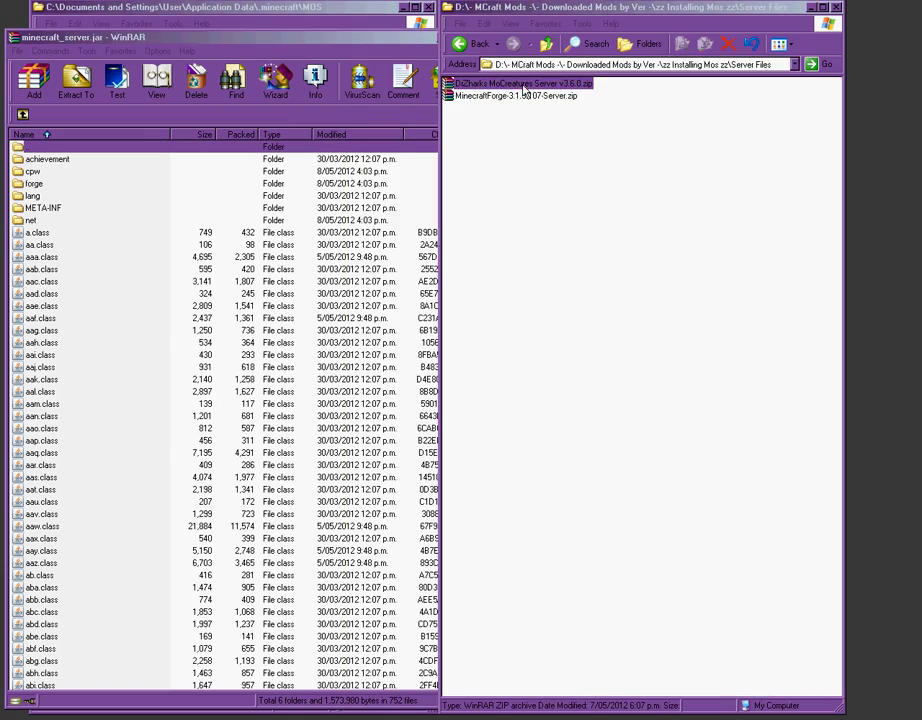
drag(310, 112, 463, 27)
drag(770, 35, 683, 19)
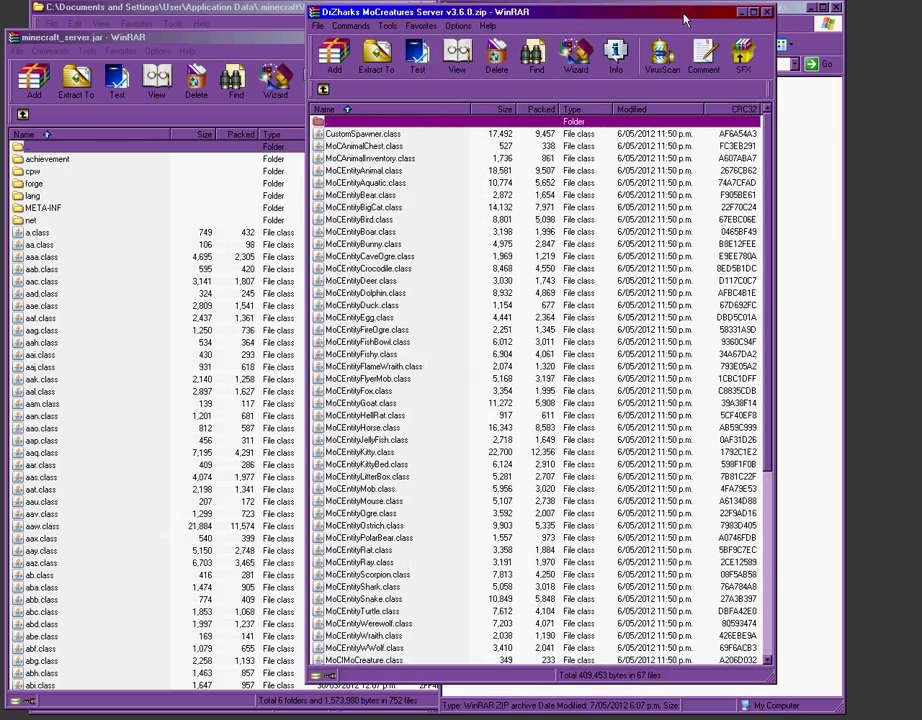
click(766, 13)
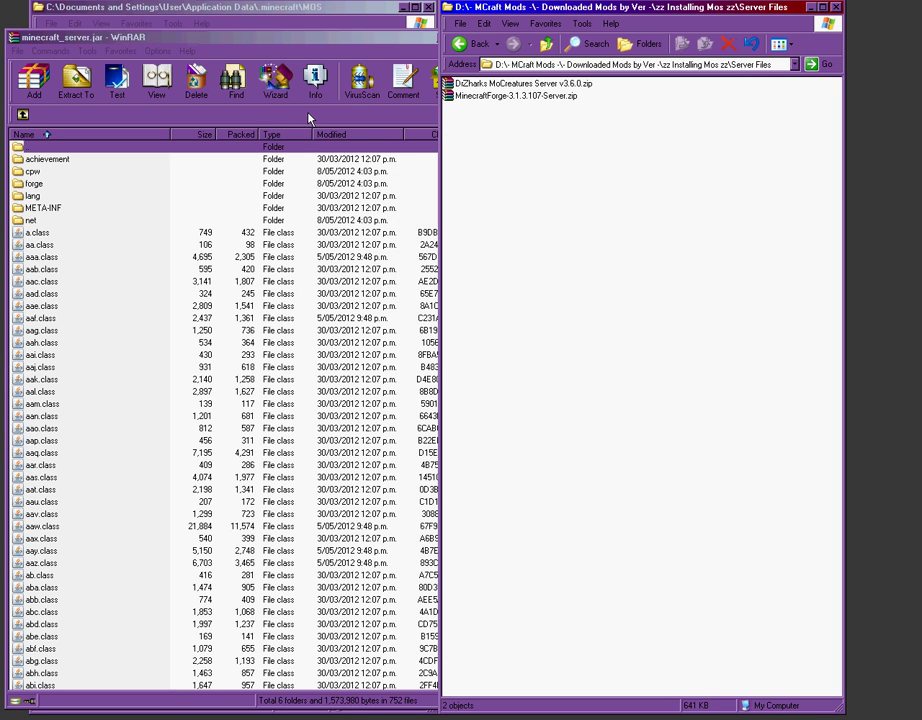
click(455, 48)
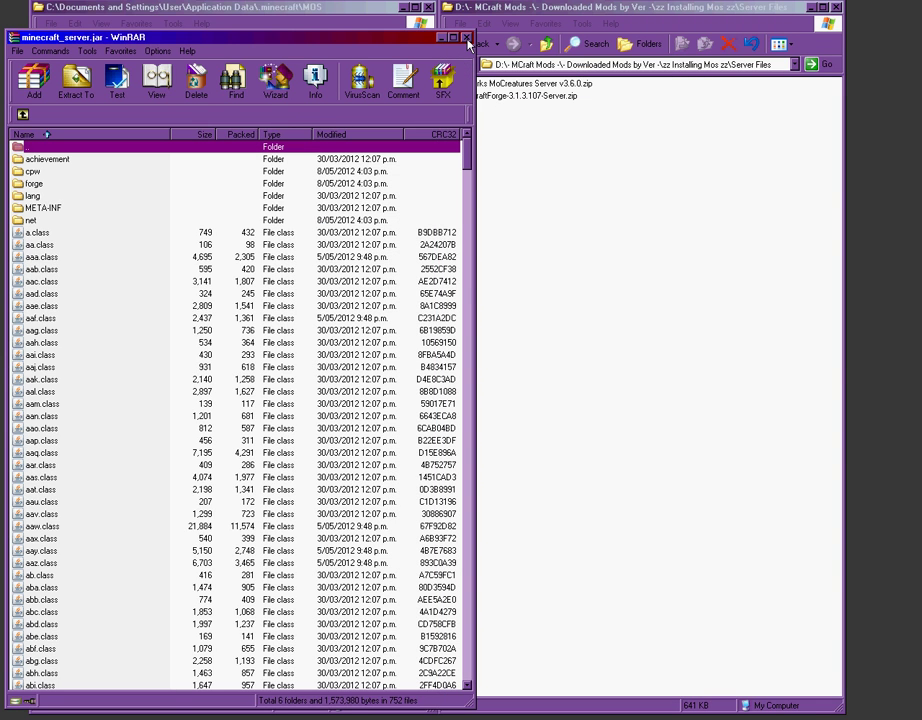
click(466, 38)
Step: Create a new folder named mods inside MOS
right_click(122, 161)
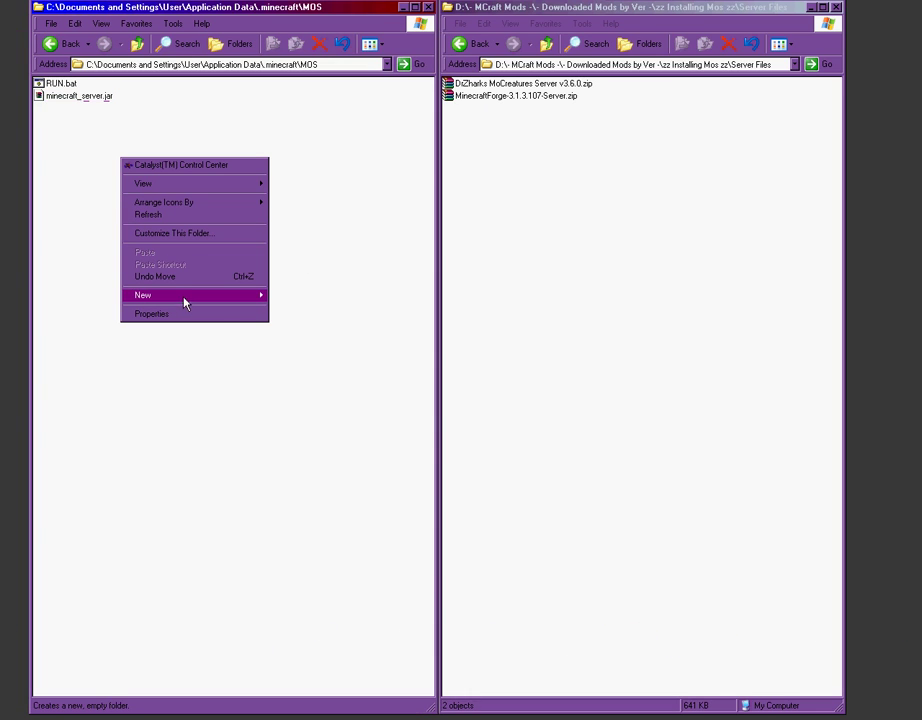
mouse_move(203, 300)
click(298, 296)
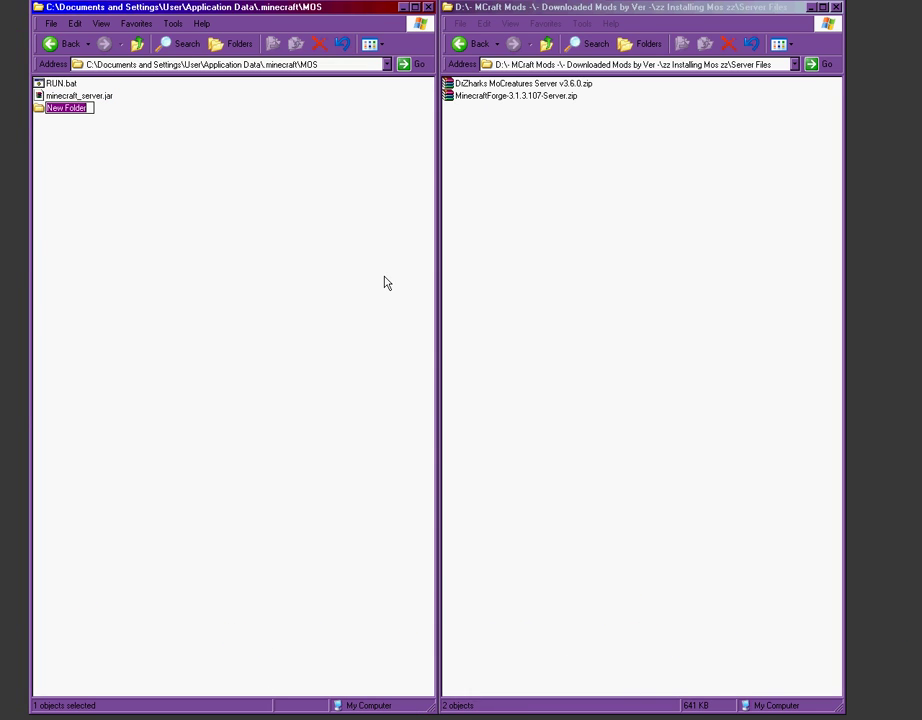
text(mods)
click(385, 282)
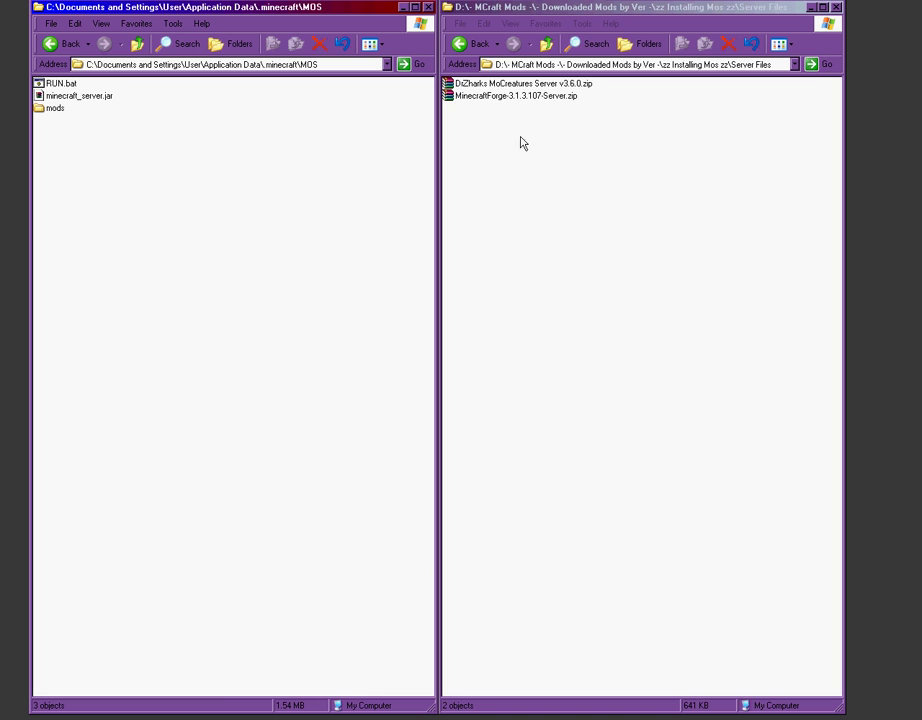
Step: Copy the MoCreatures Server v3.6.0 zip into mods, check it, and return to MOS
drag(491, 87, 54, 113)
double_click(54, 110)
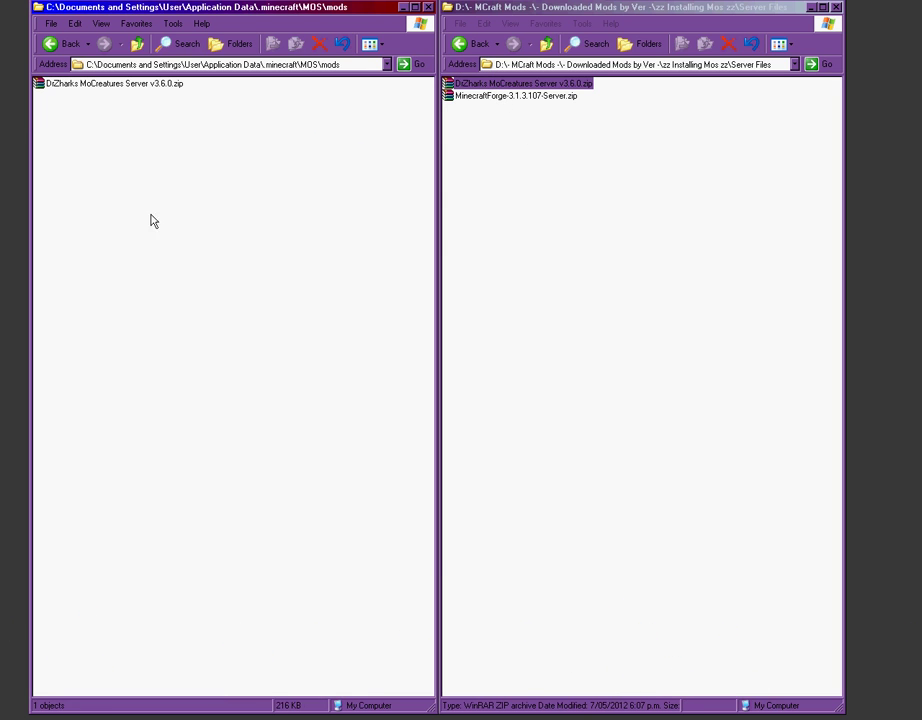
click(135, 50)
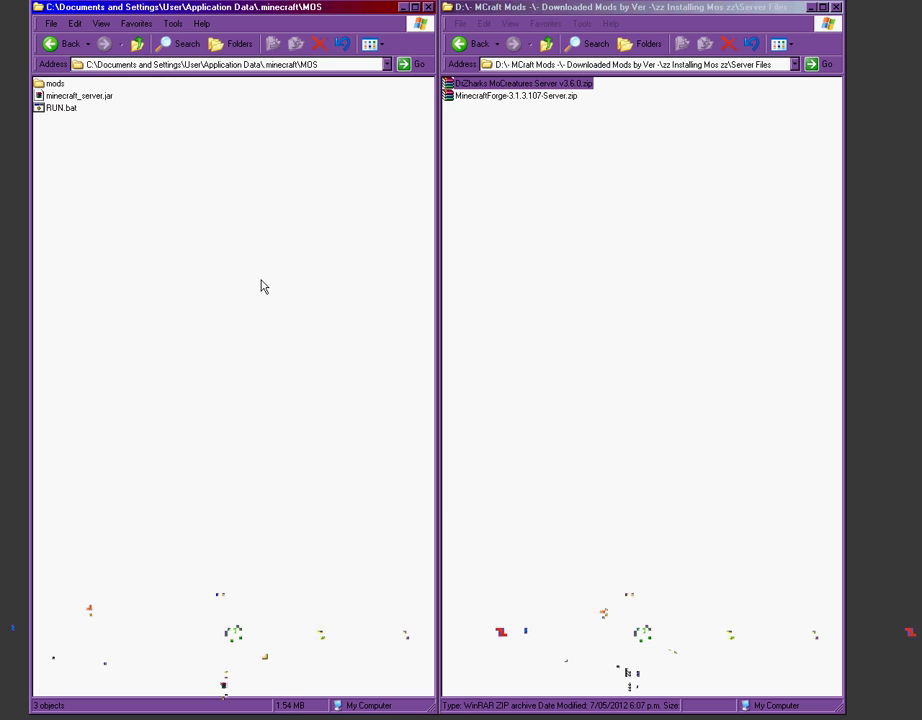
Step: Start the server with RUN.bat, enlarge its console until Done appears, and log in to Minecraft
double_click(58, 108)
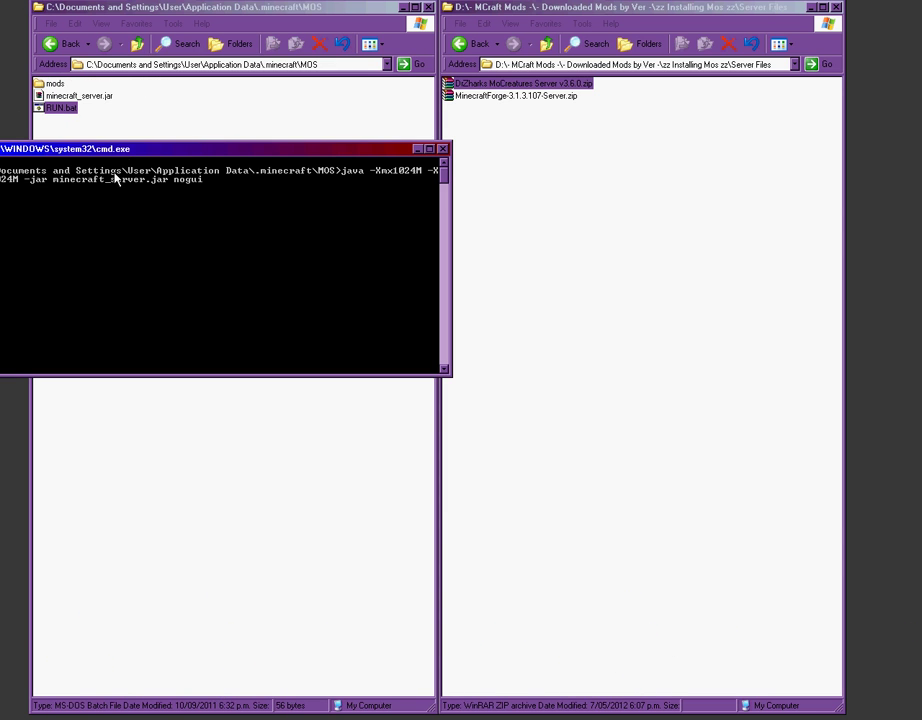
drag(150, 155, 300, 98)
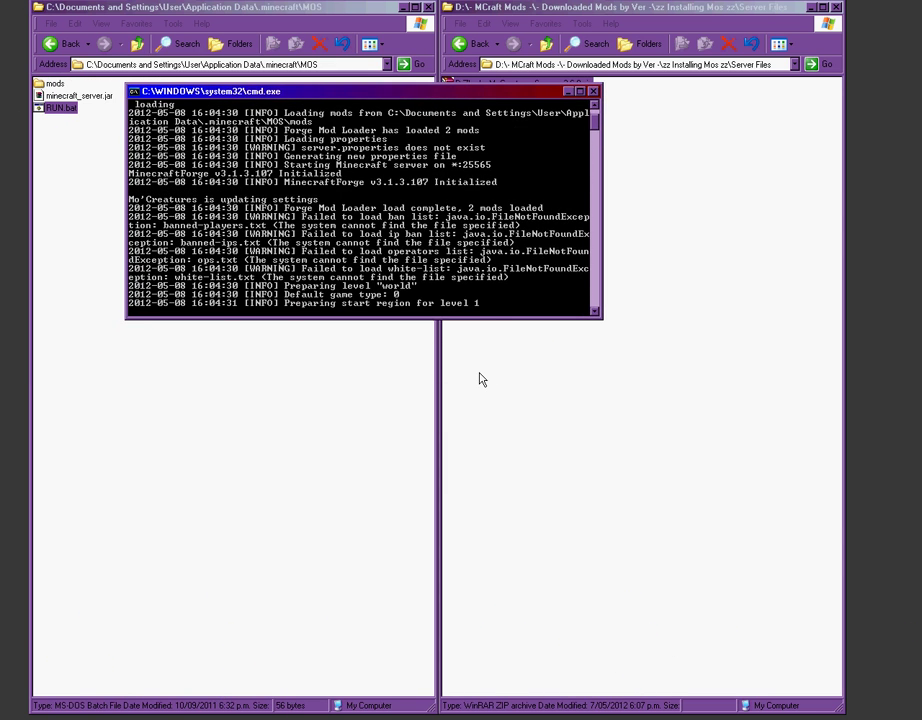
drag(540, 318, 549, 620)
drag(600, 198, 600, 160)
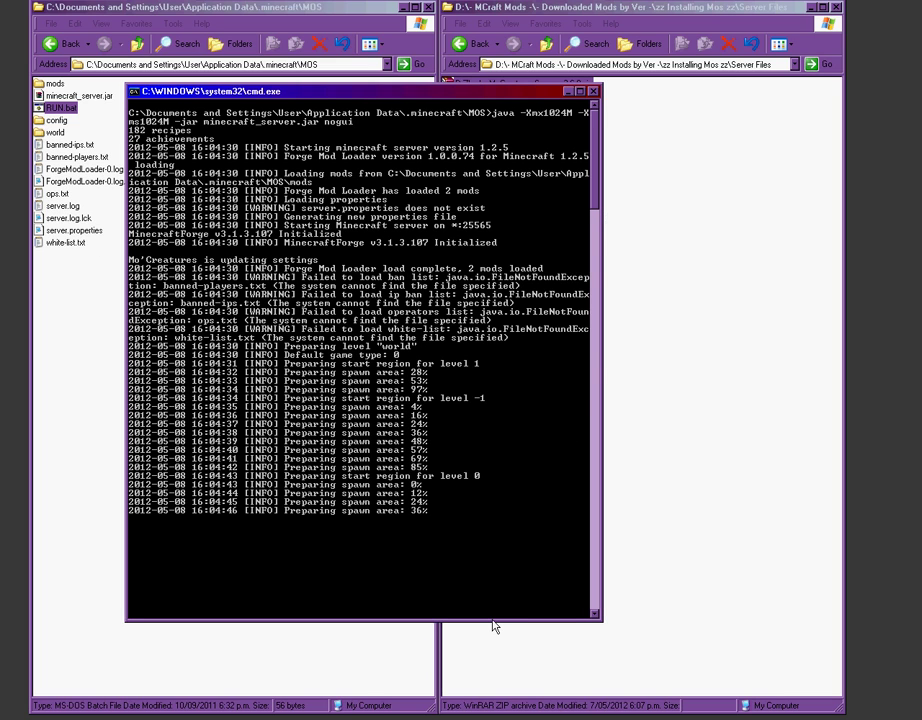
drag(494, 622, 488, 690)
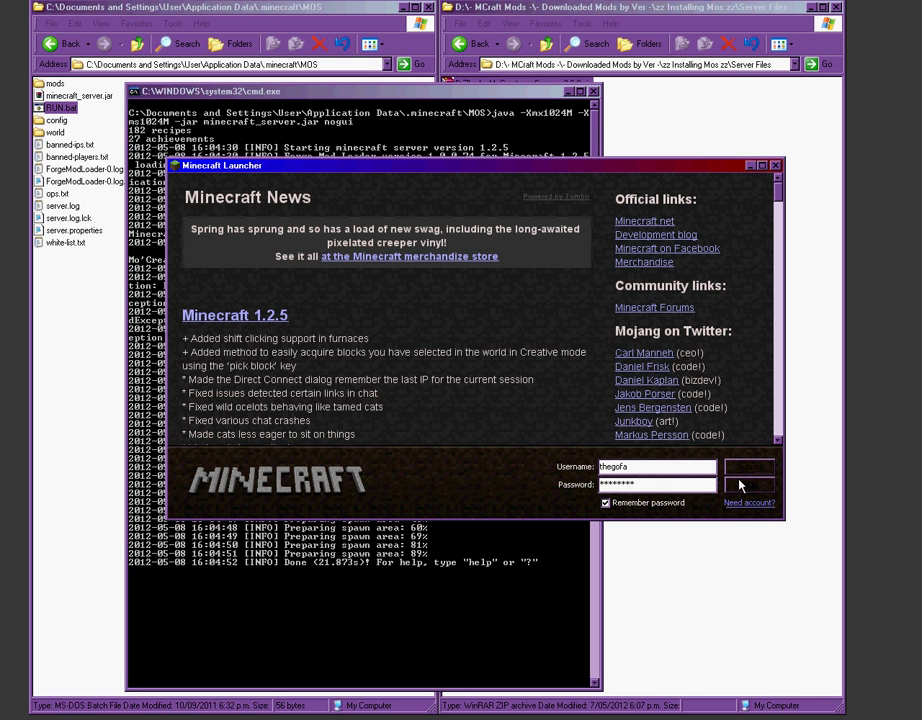
click(742, 489)
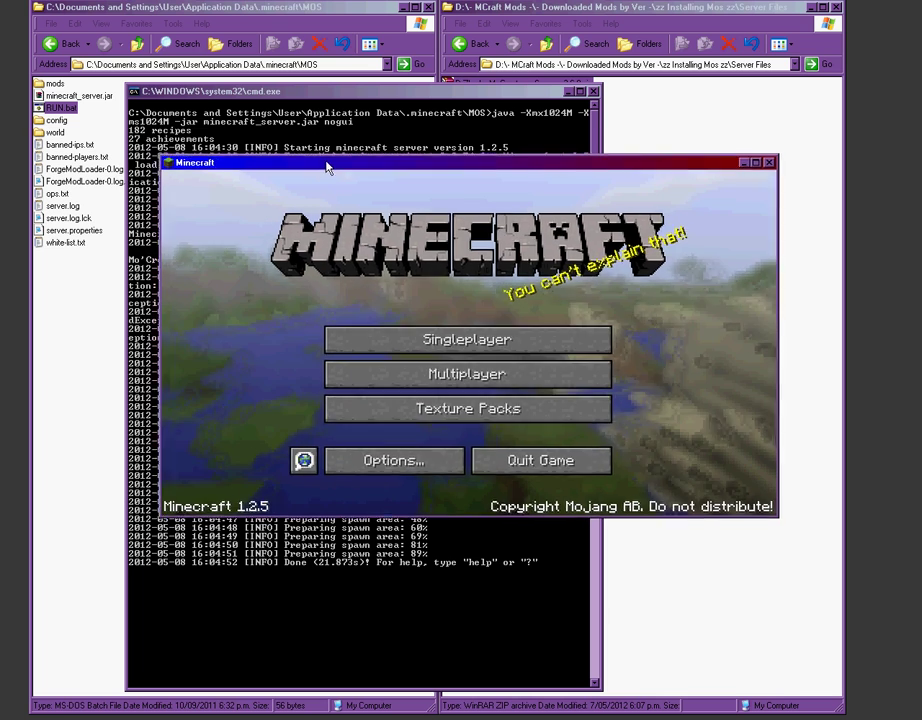
Step: Join the local modded server from the Multiplayer list, then pause and resume the game
drag(325, 165, 265, 167)
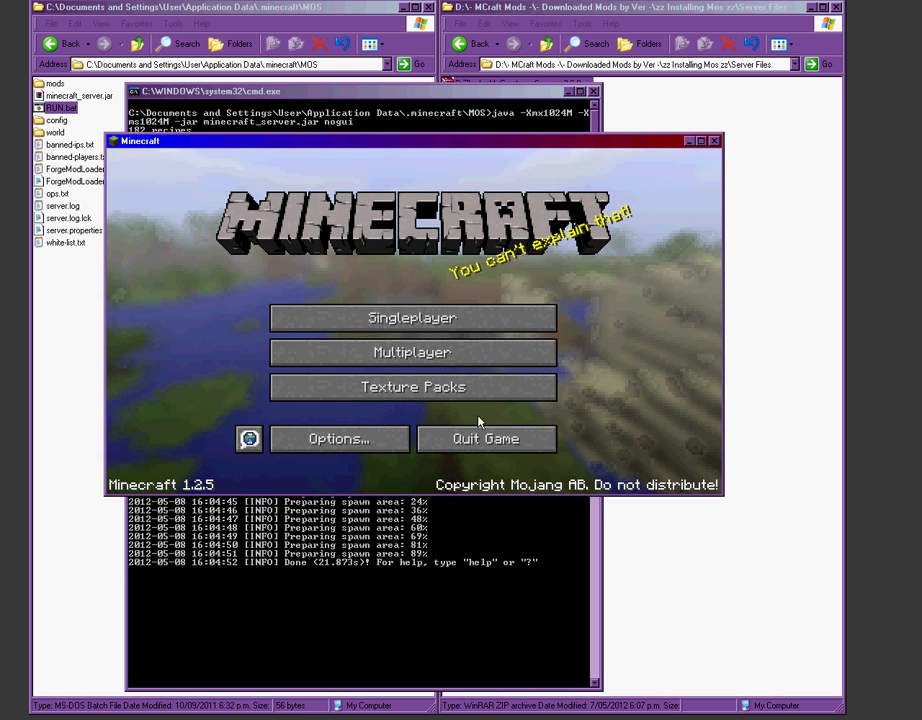
click(410, 352)
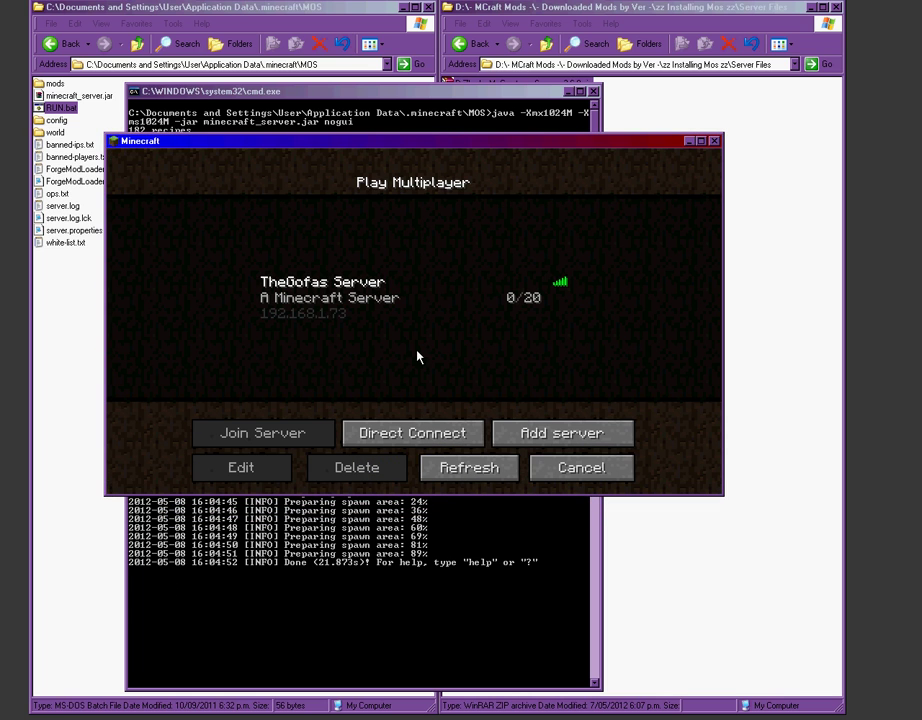
click(314, 300)
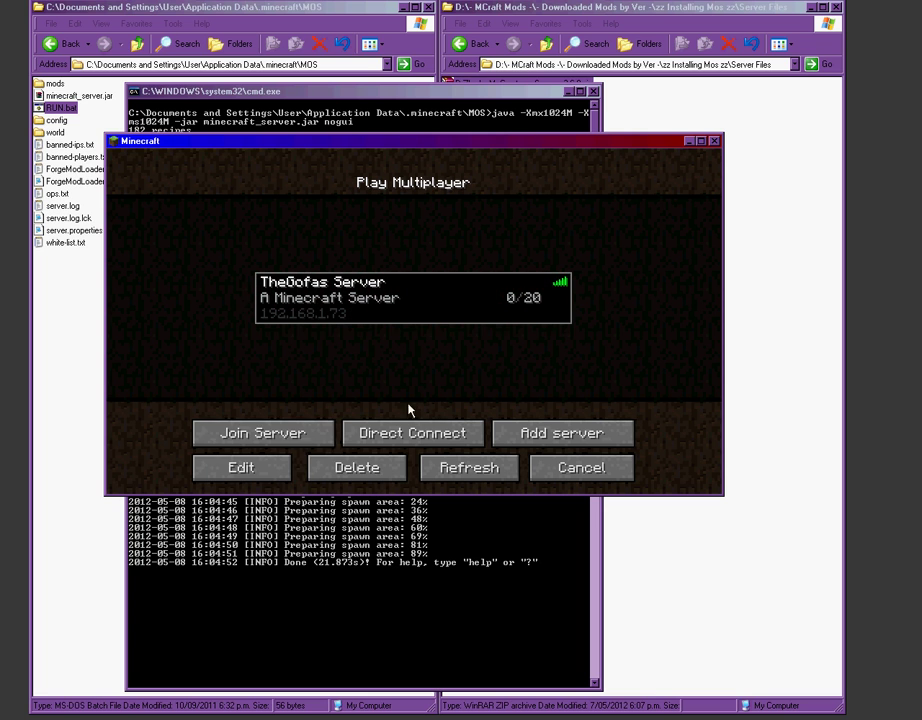
click(264, 434)
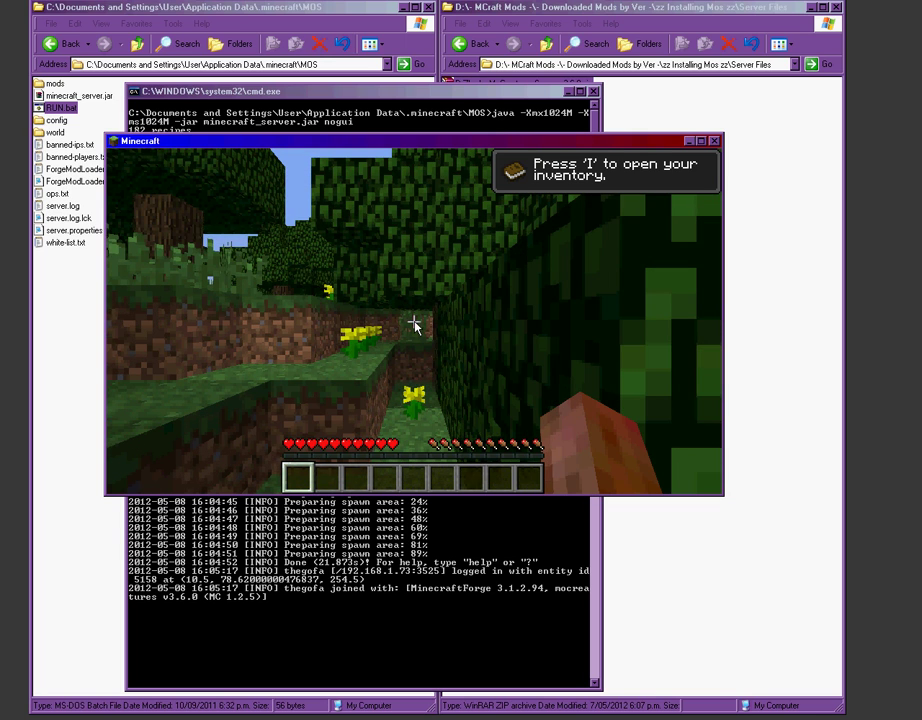
key(Escape)
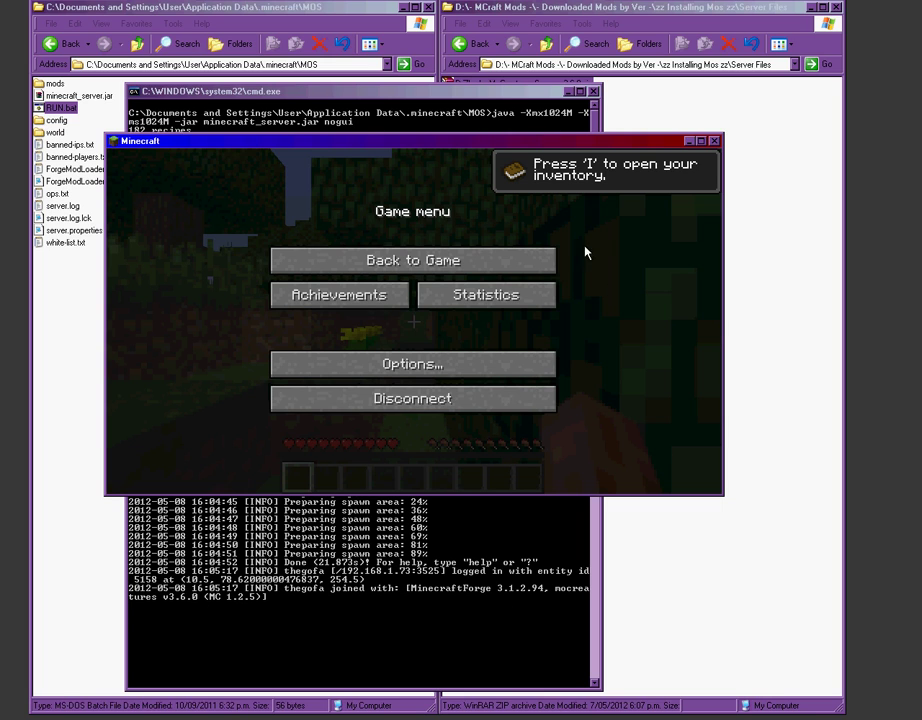
click(413, 260)
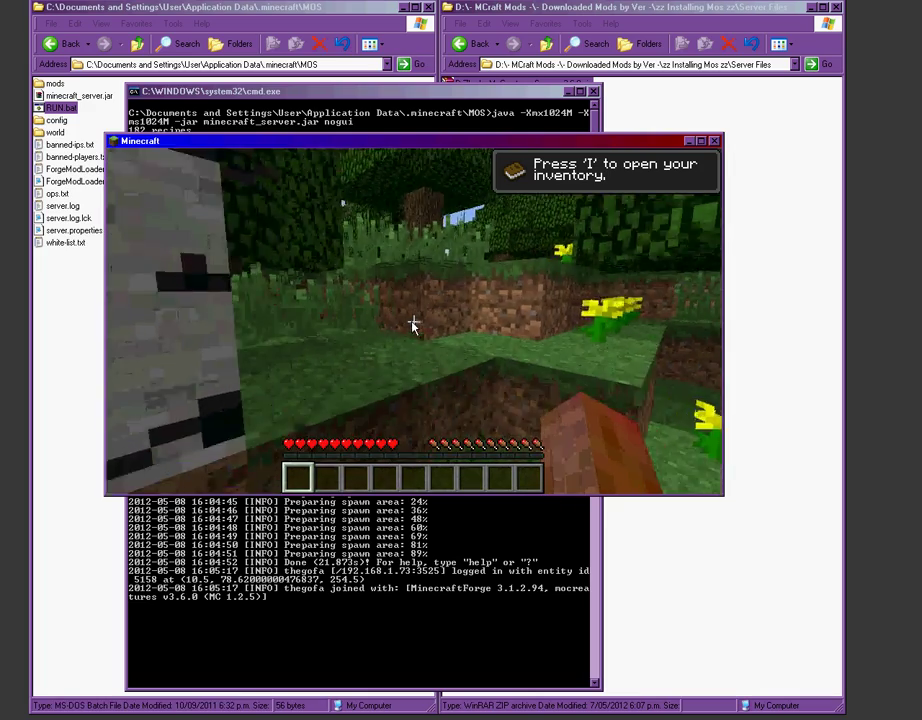
Step: Move the game window lower, walk to the ocean shore, and pause at the Game menu
key(Escape)
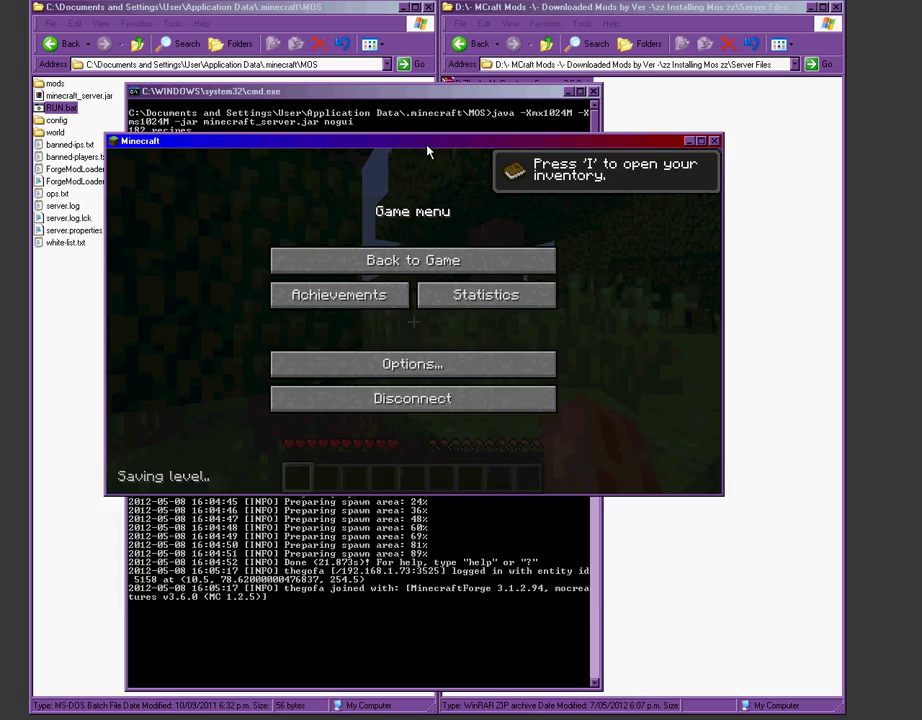
drag(427, 152, 422, 262)
click(410, 370)
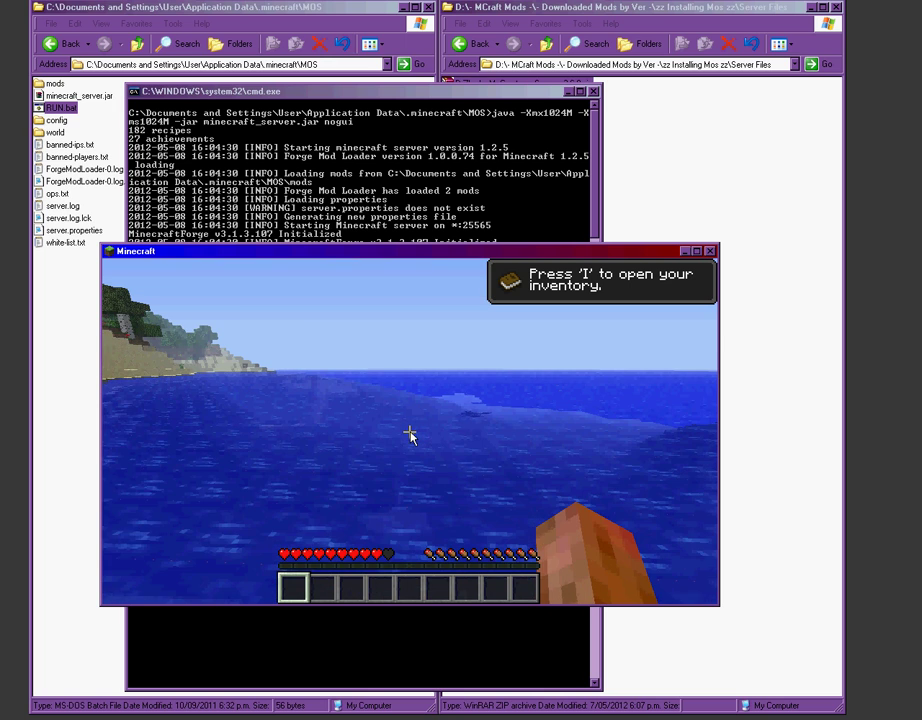
key(Escape)
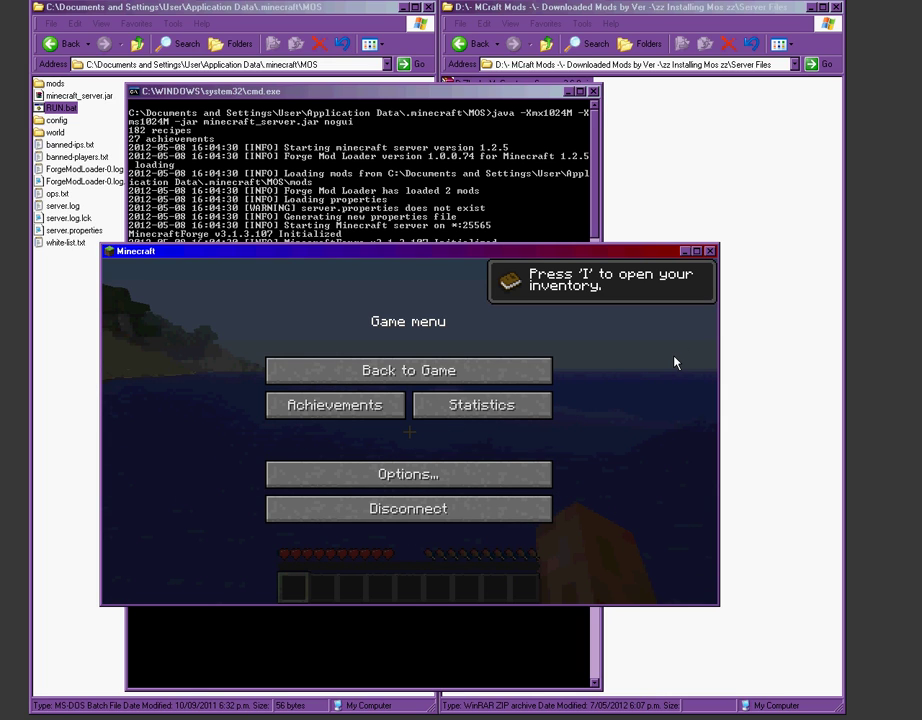
Step: Return to the Mo' Creatures v3.6.0 forum thread and scroll to its Download the Mod section
mouse_move(675, 719)
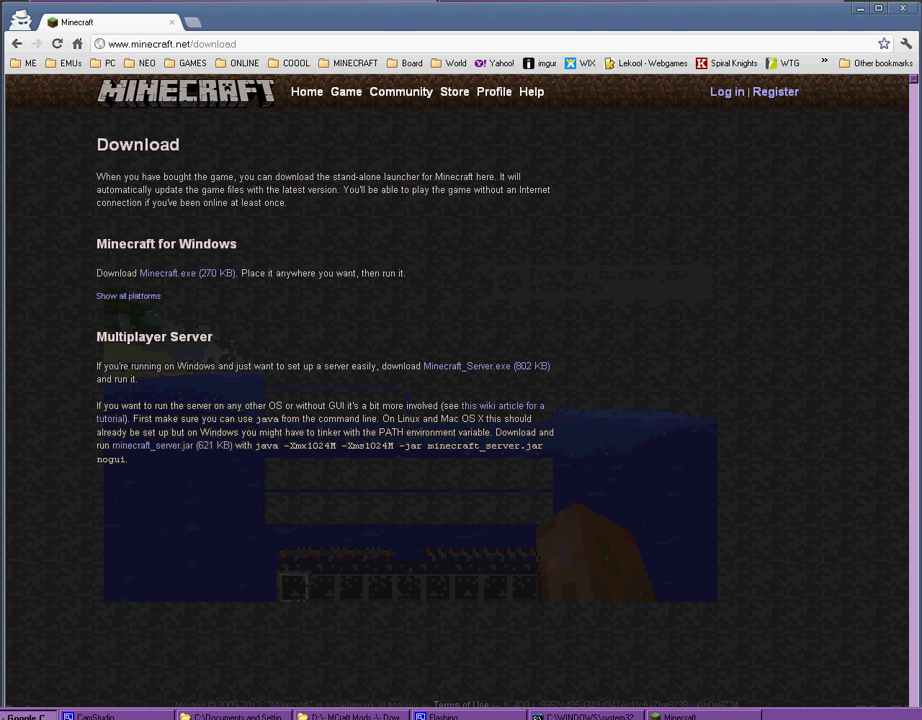
click(18, 45)
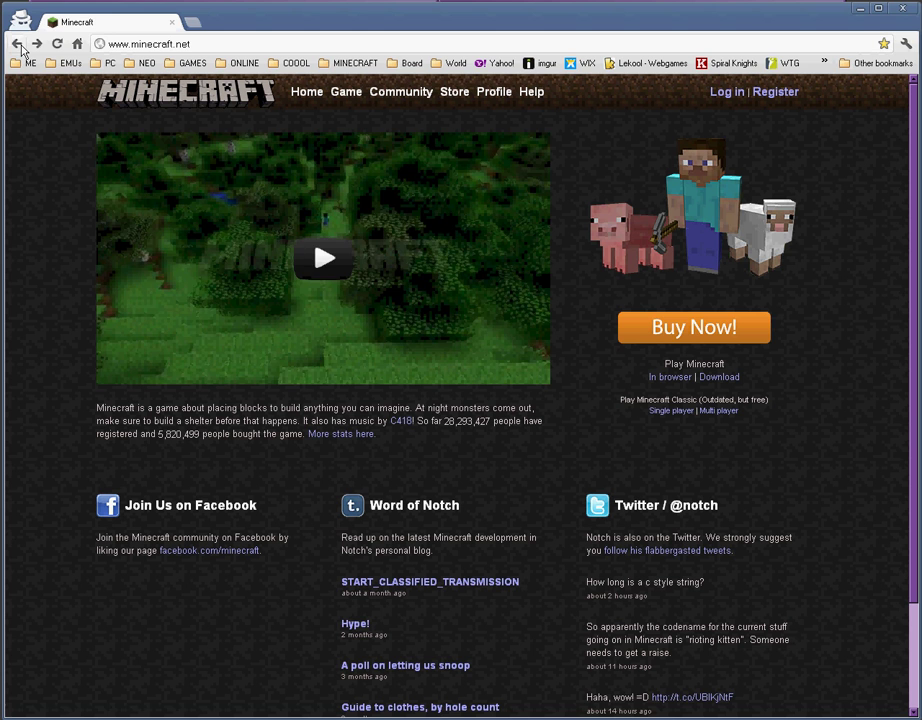
click(20, 46)
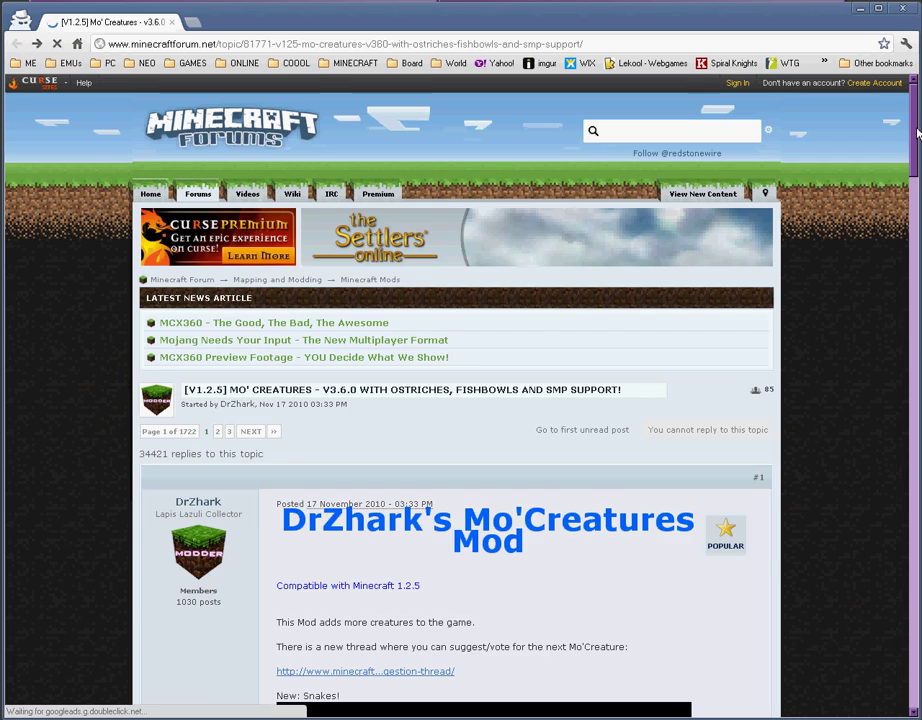
drag(914, 128, 914, 247)
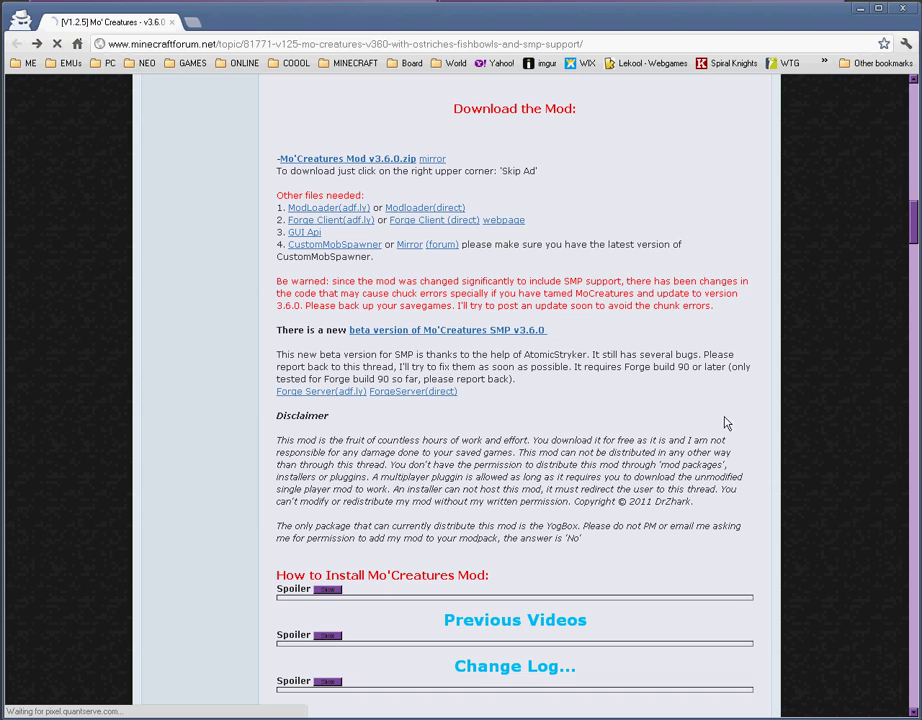